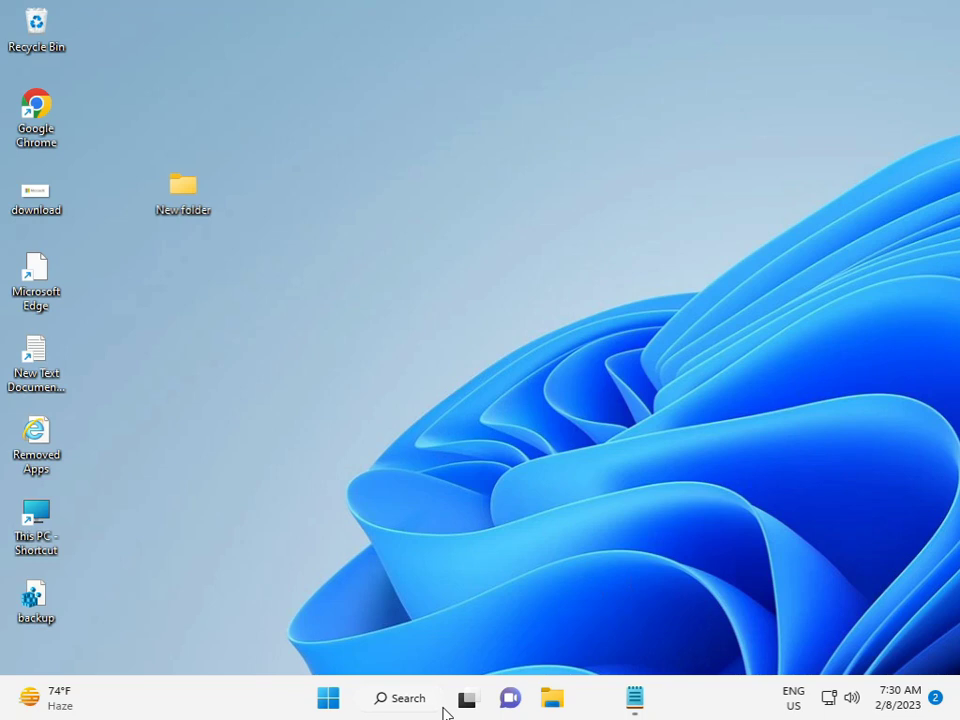
Launch Command Prompt as administrator from a Start search for cmd, approving the UAC prompt.
click(325, 700)
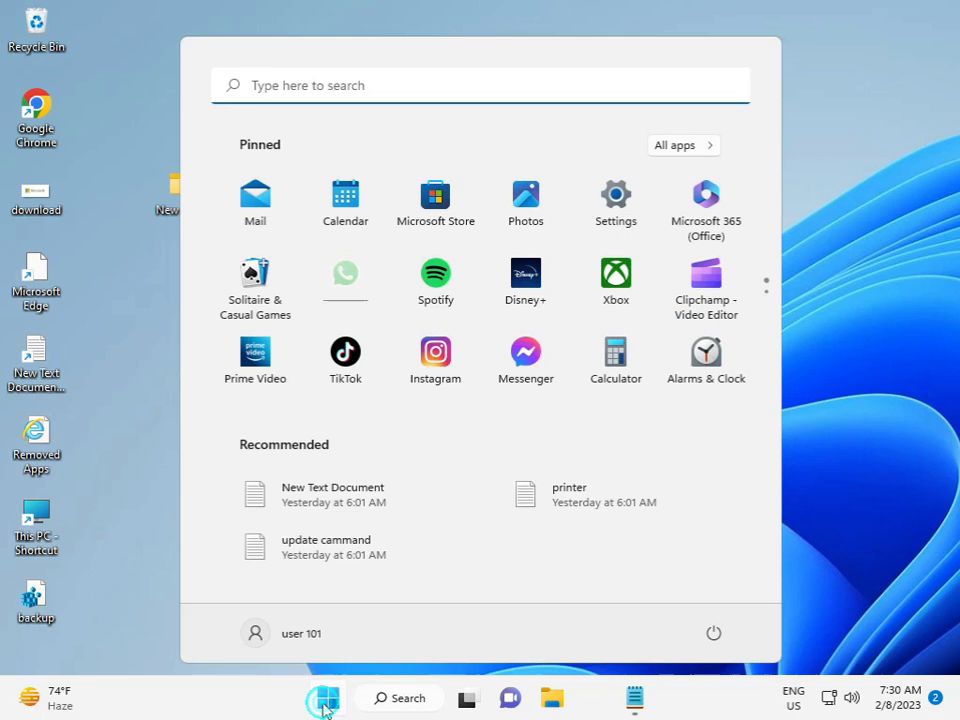
text(cm)
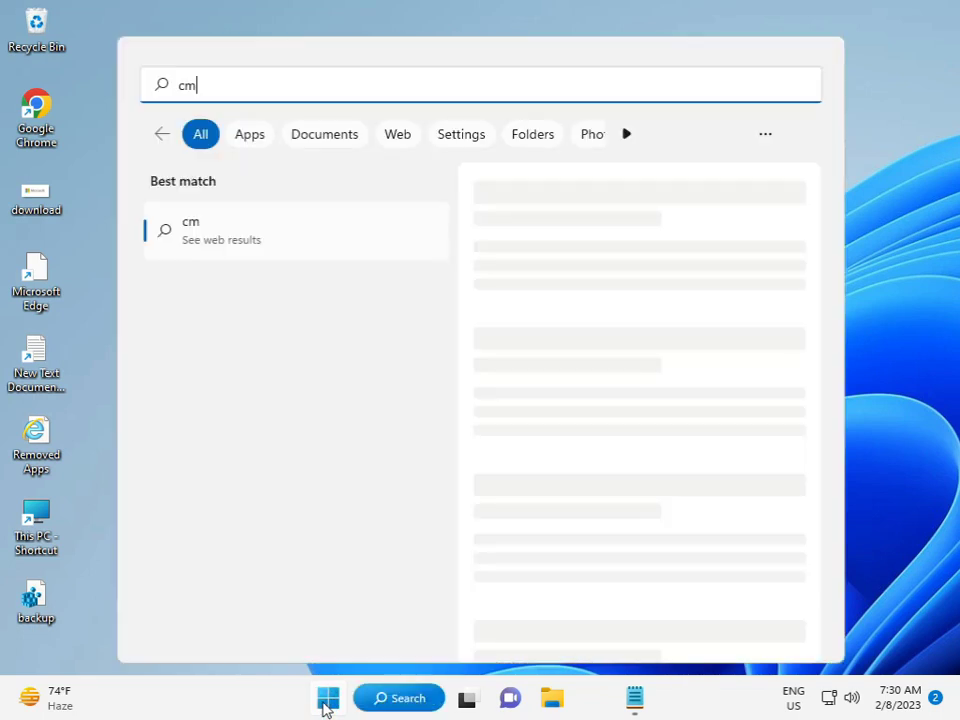
text(d)
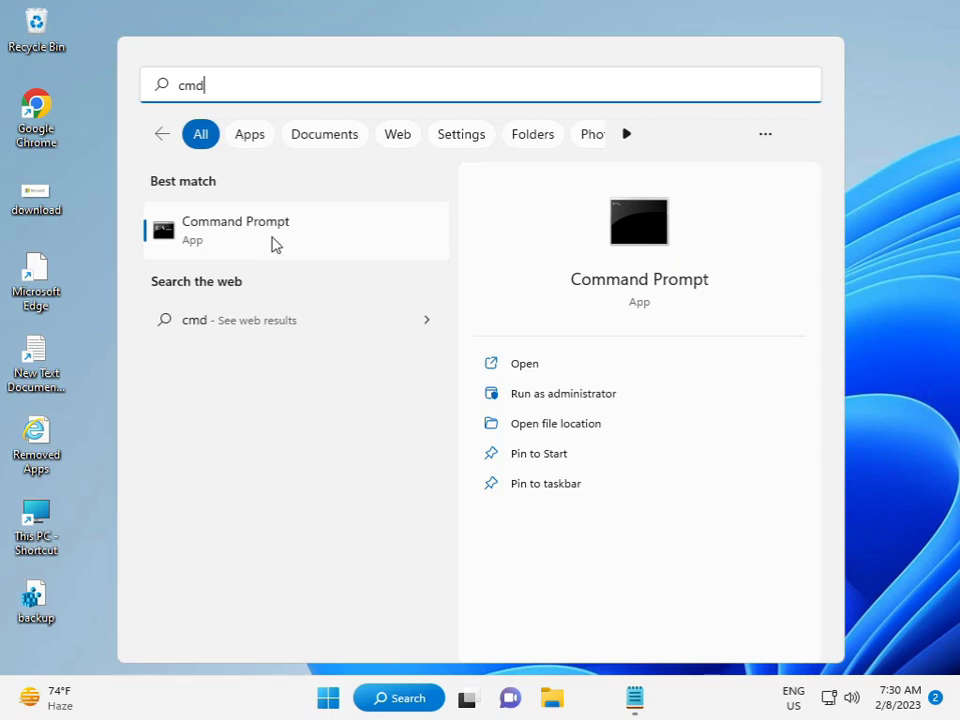
click(275, 245)
right_click(275, 245)
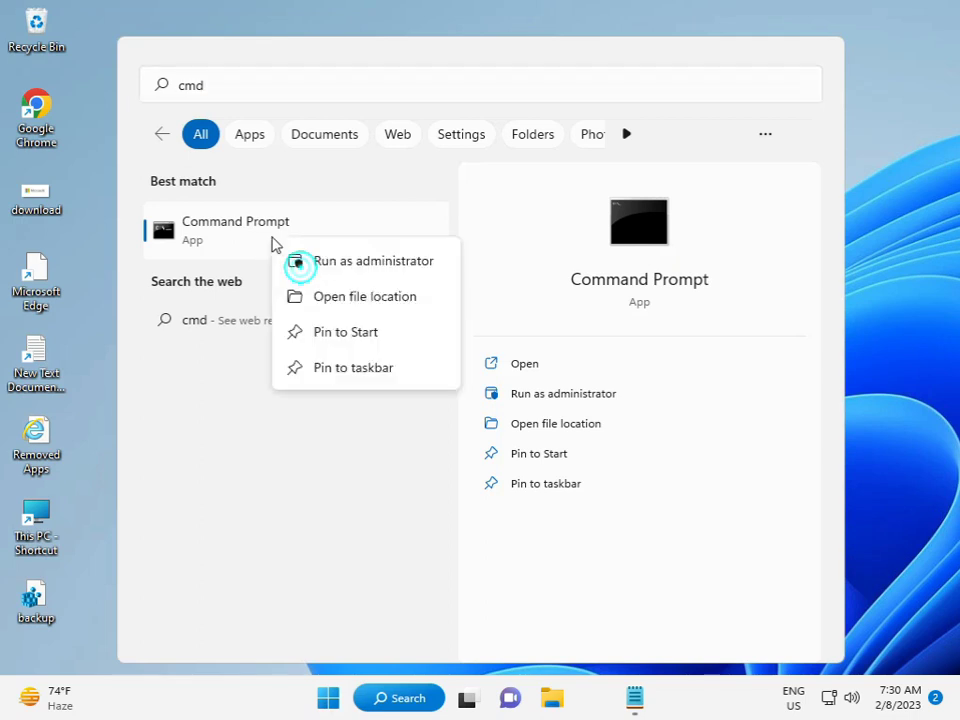
click(302, 264)
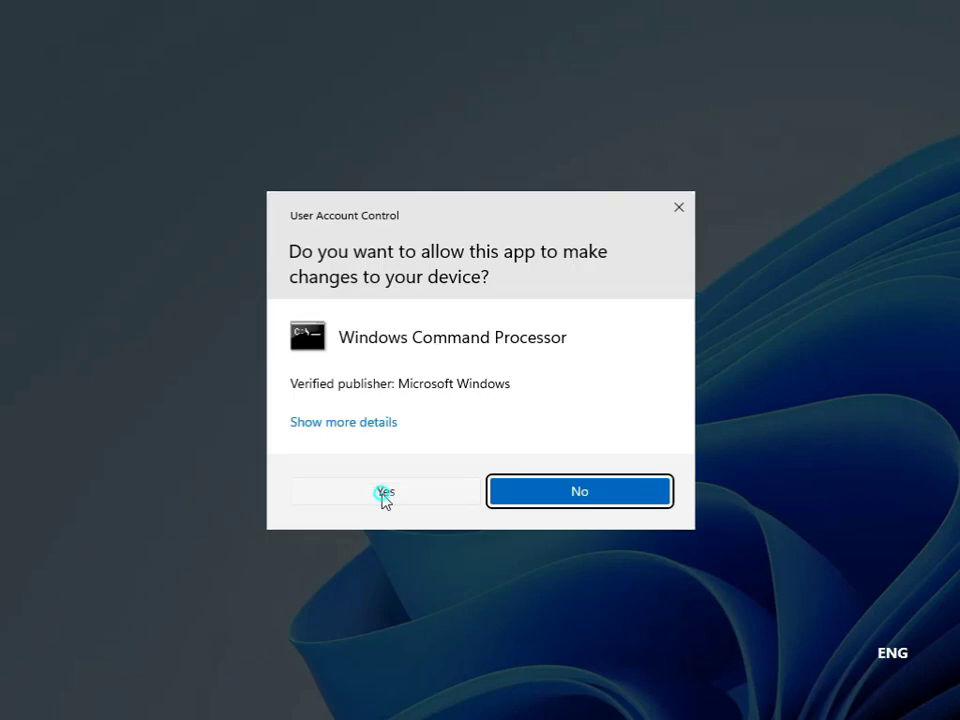
click(382, 494)
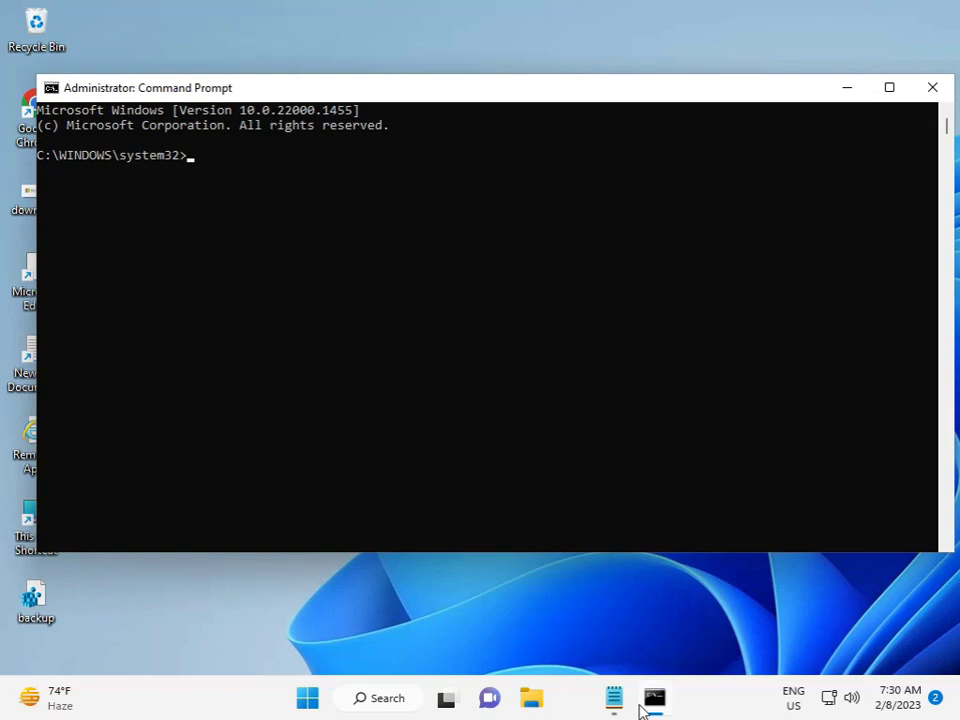
Position the Notepad note of sfc and DISM commands below the admin Command Prompt.
click(614, 698)
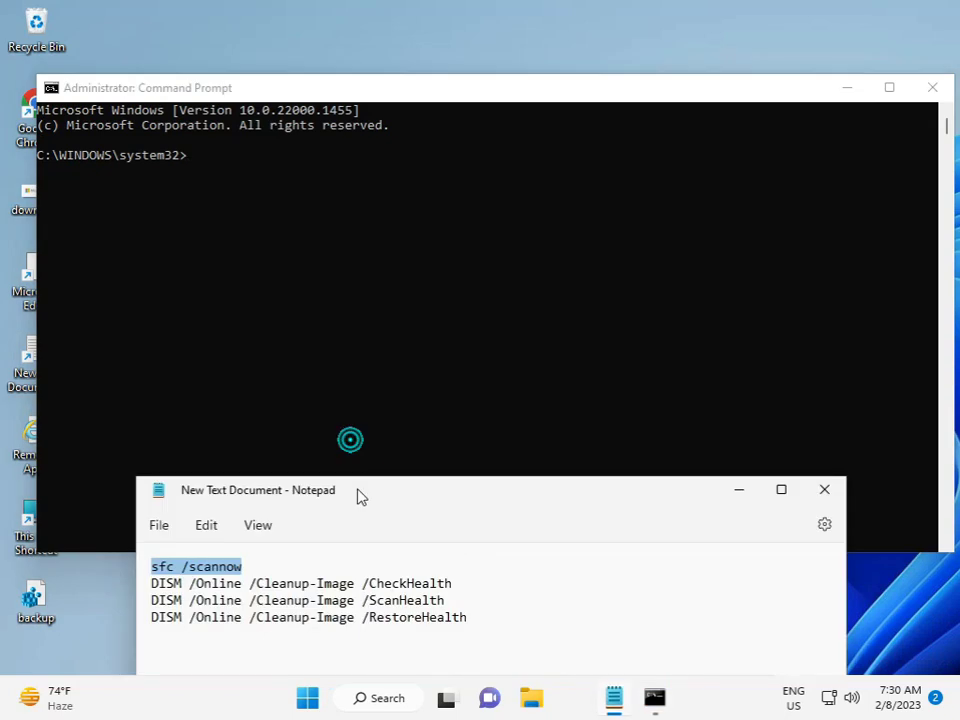
drag(361, 497, 346, 434)
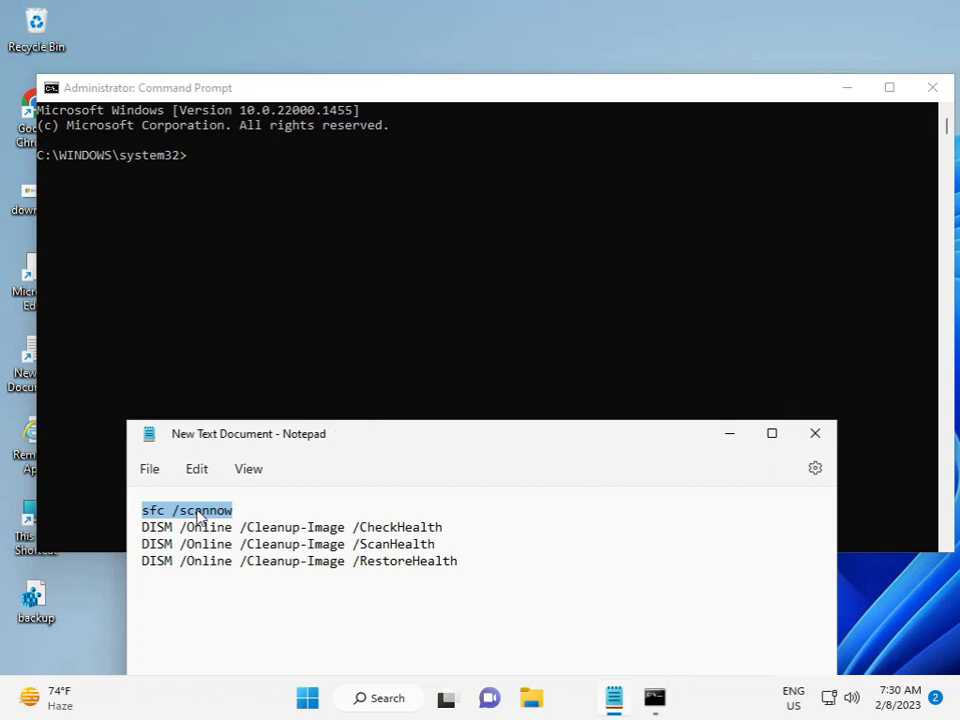
click(204, 191)
click(268, 627)
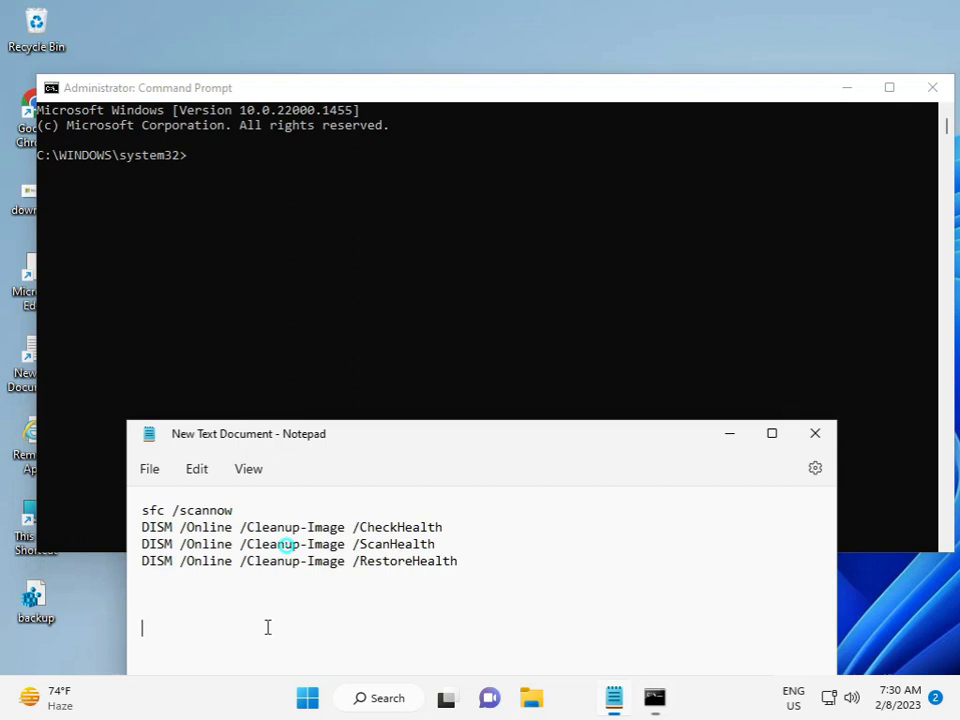
click(331, 508)
drag(320, 444, 335, 515)
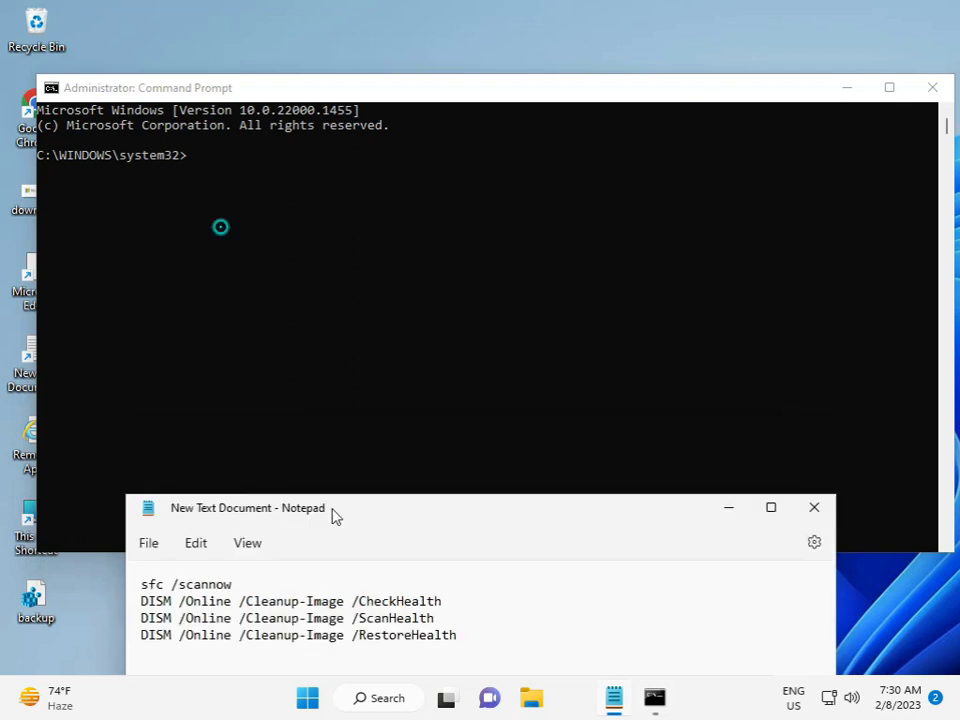
Run sfc /scannow in the administrator Command Prompt.
click(220, 226)
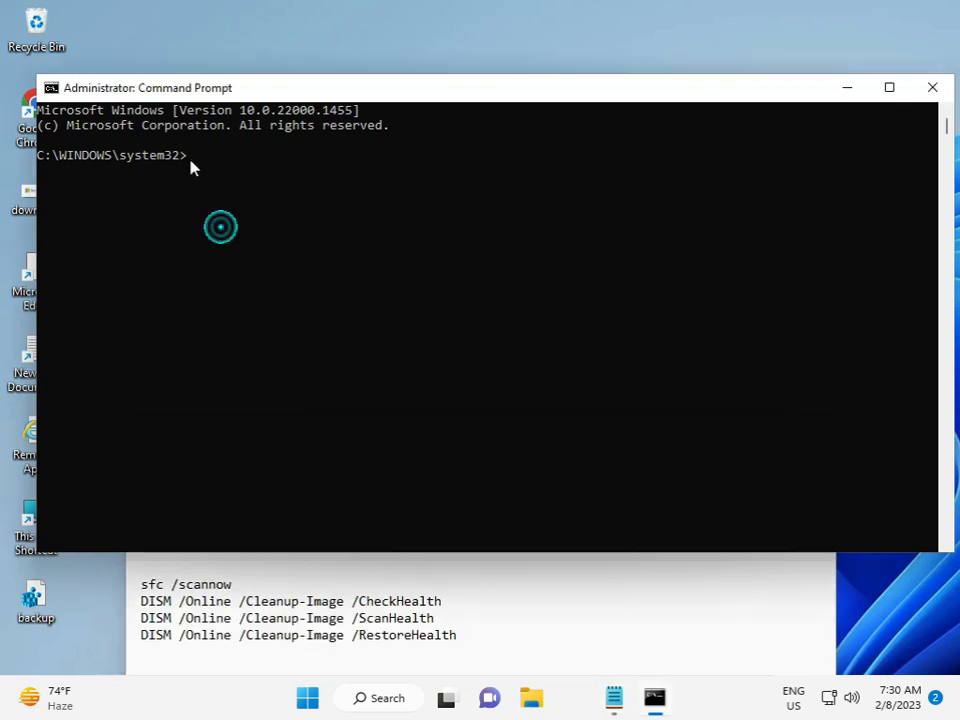
text(sfc)
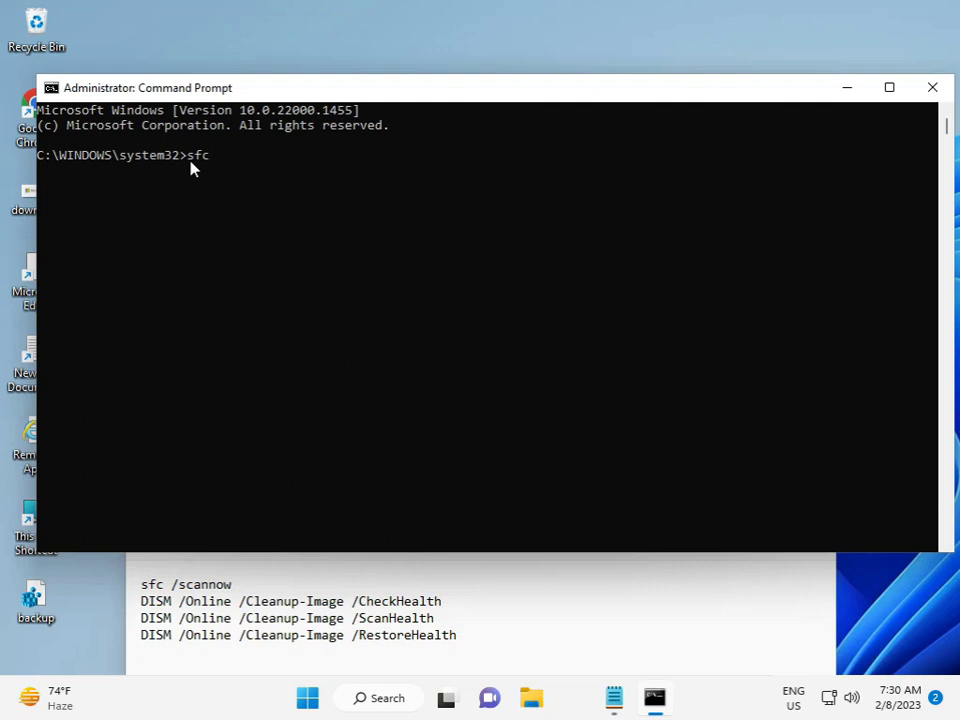
text( /s)
text(canno)
text(w)
key(Return)
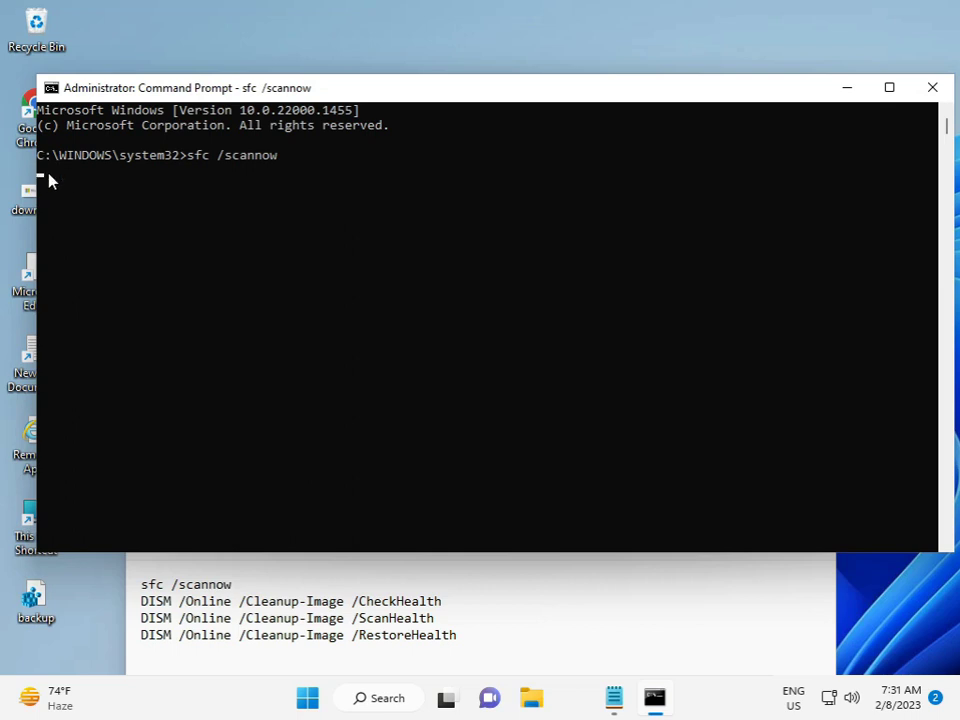
click(141, 603)
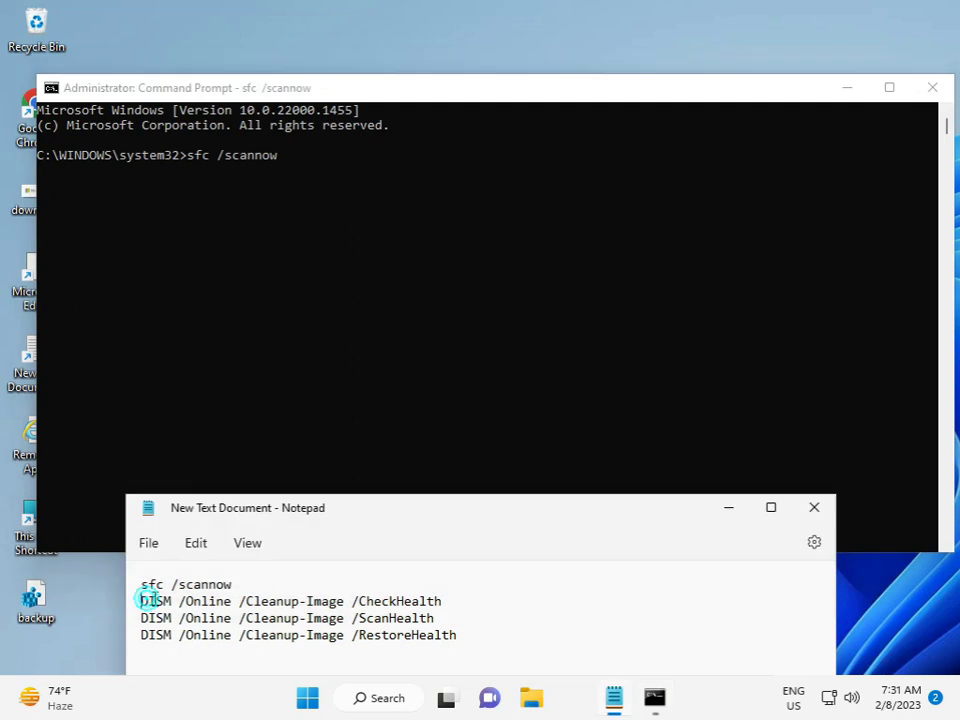
drag(141, 601, 299, 601)
click(146, 618)
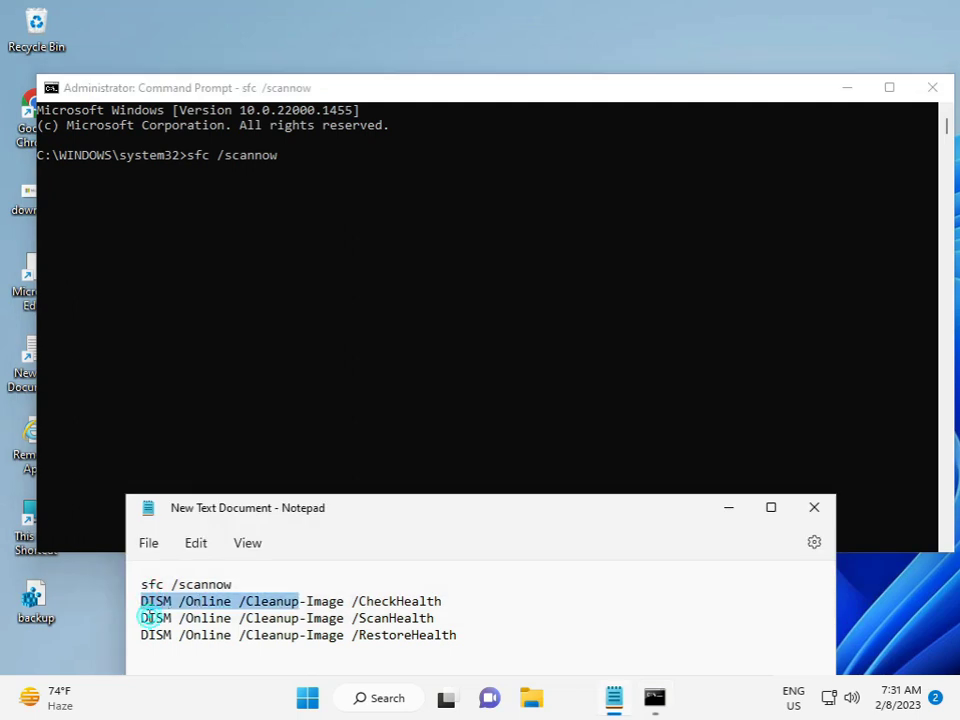
click(150, 628)
drag(149, 635, 208, 635)
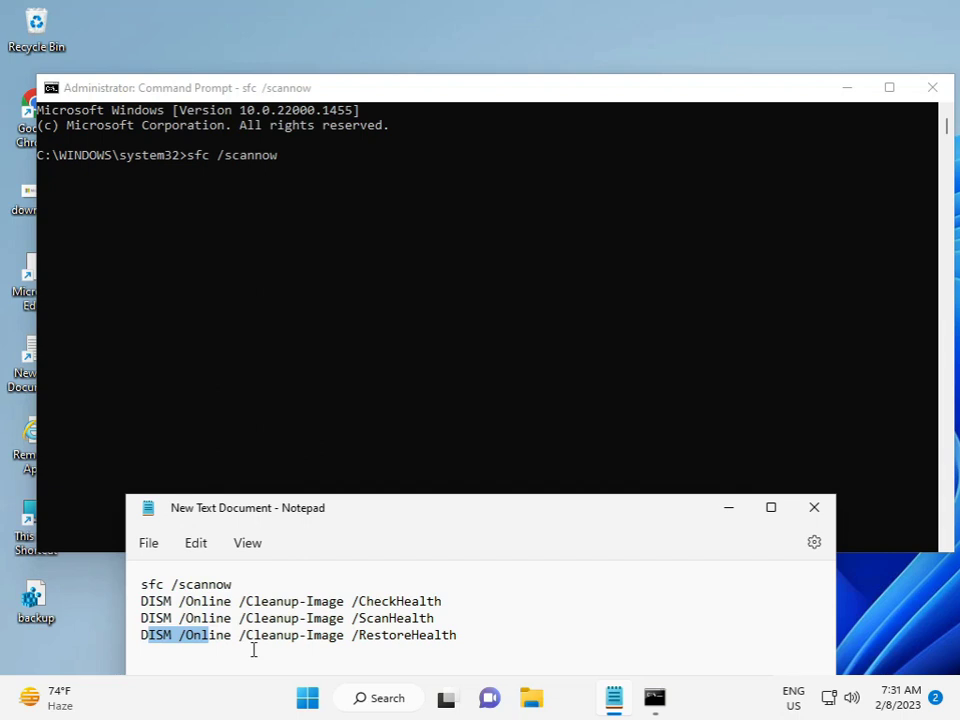
click(191, 189)
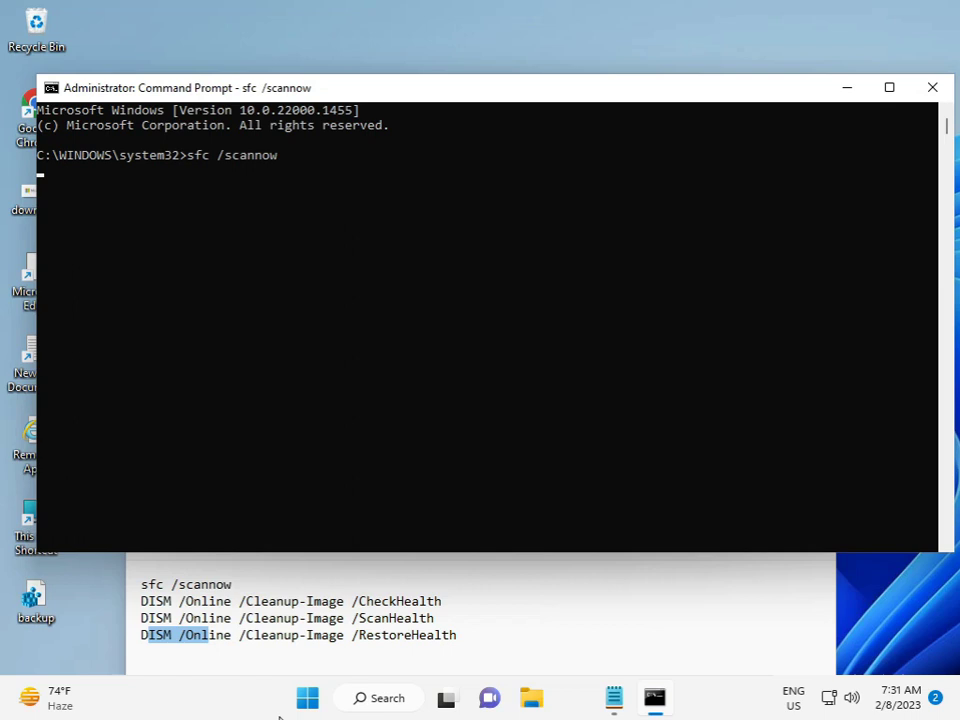
Cancel the sfc scan with Ctrl+C and run regsvr32 ucrtbase.dll, correcting a filename typo.
key(ctrl+c)
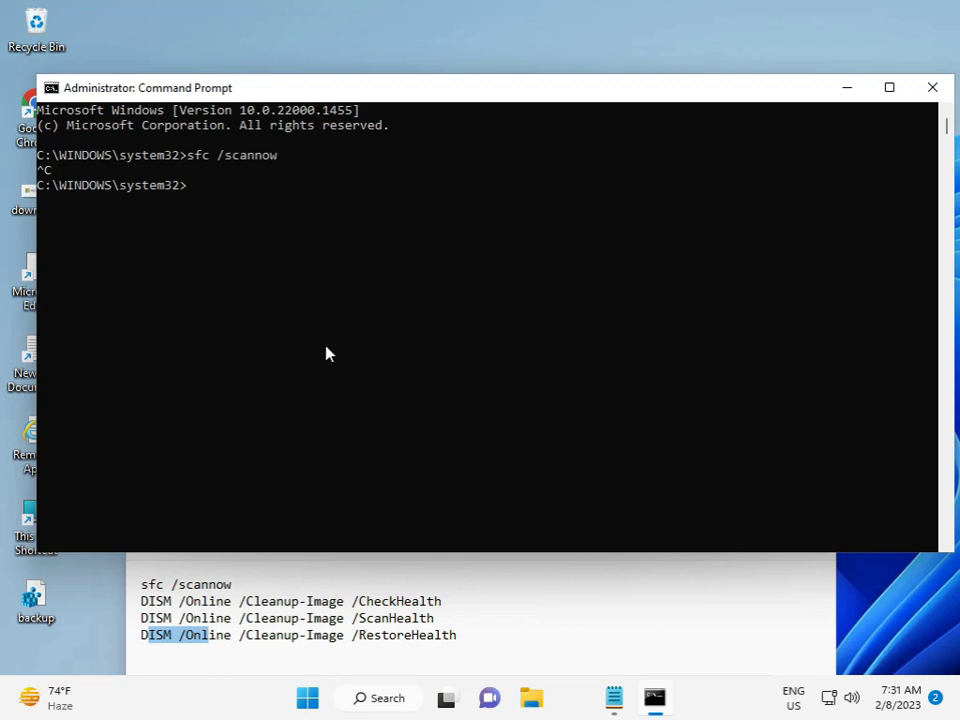
text(re)
text(g)
text(s)
text(vr)
text(32)
text( u)
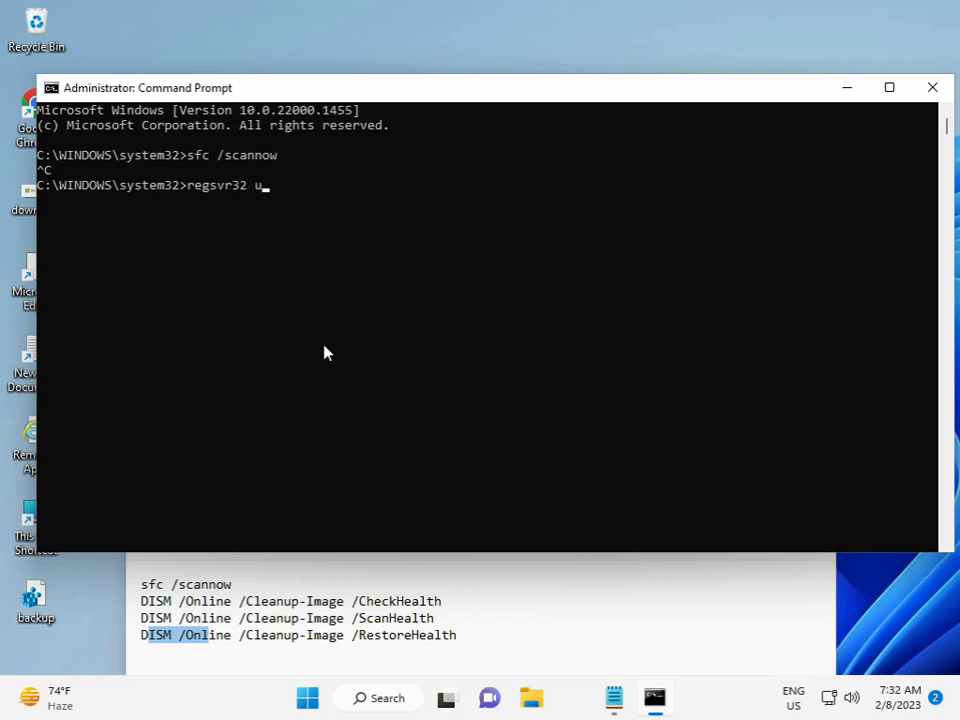
text(cr)
text(t)
text(b)
text(ase)
text(.)
text(dill)
key(BackSpace)
key(BackSpace)
key(BackSpace)
text(l)
text(l)
key(Return)
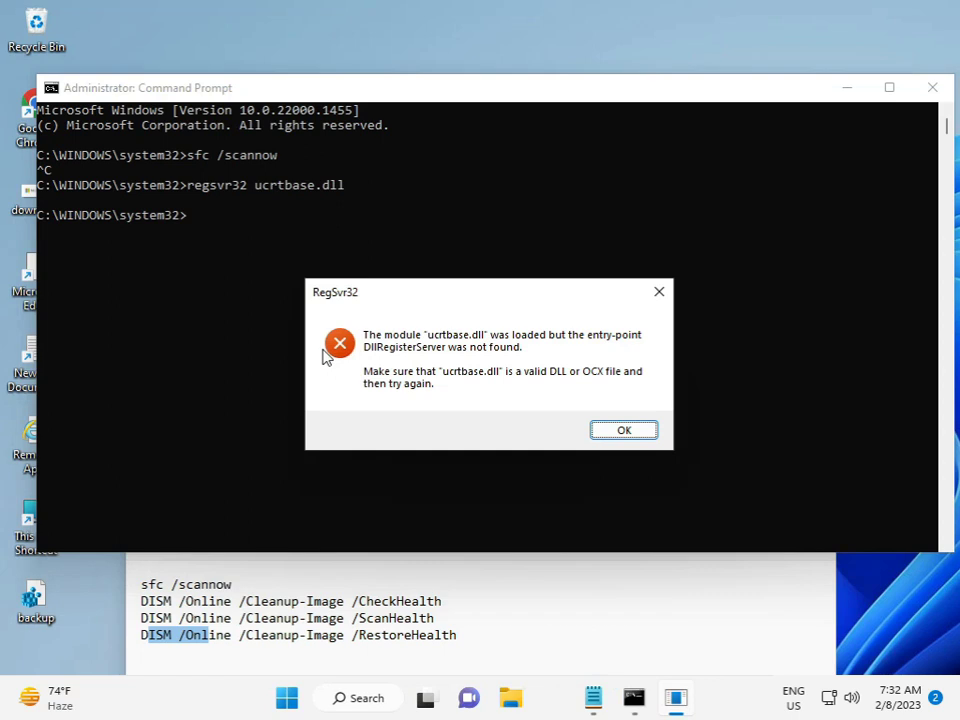
Dismiss the RegSvr32 error, close Command Prompt and Notepad, and open the Start menu.
click(611, 437)
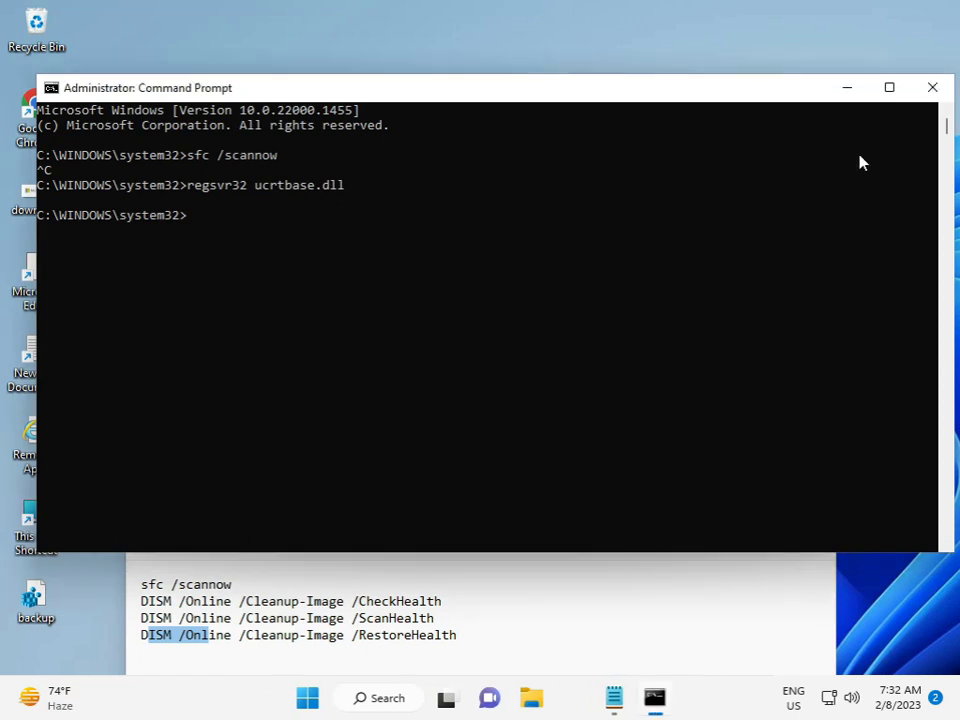
click(931, 88)
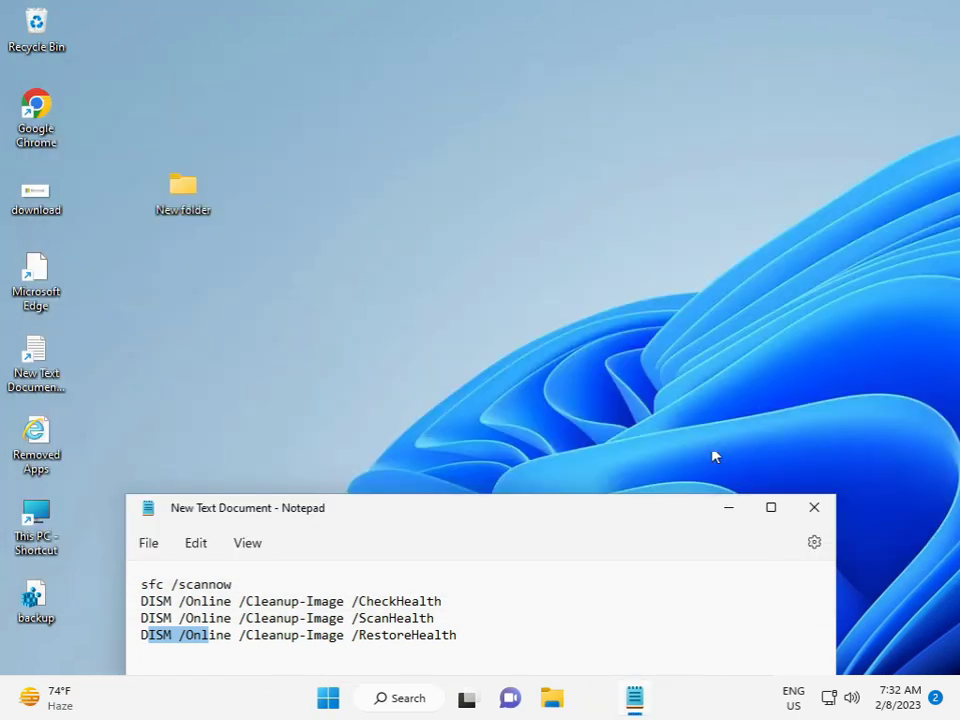
click(808, 508)
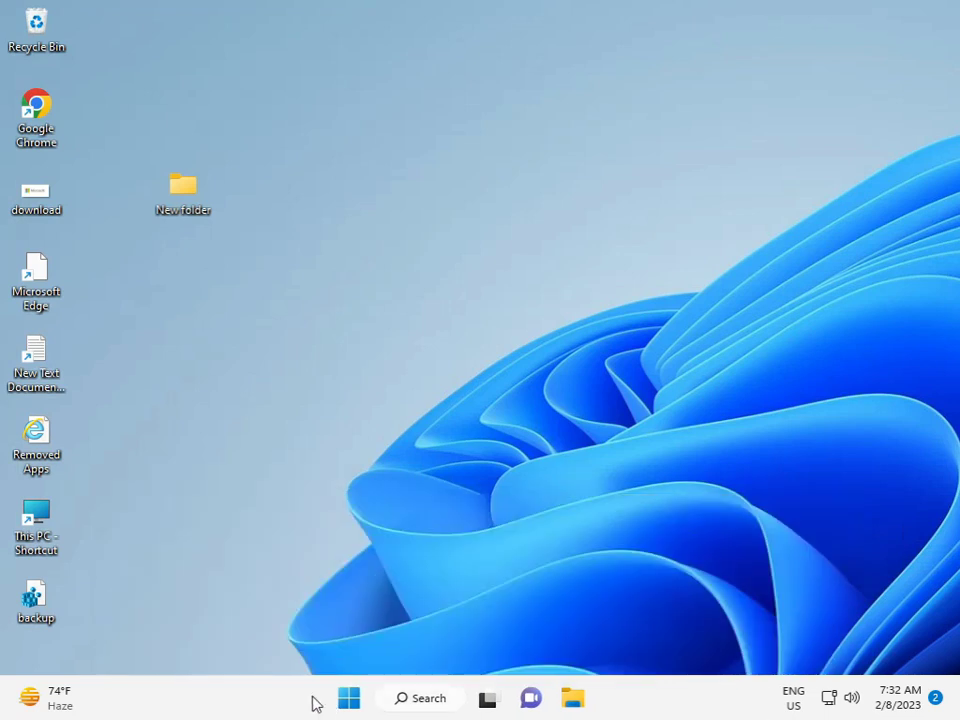
click(342, 705)
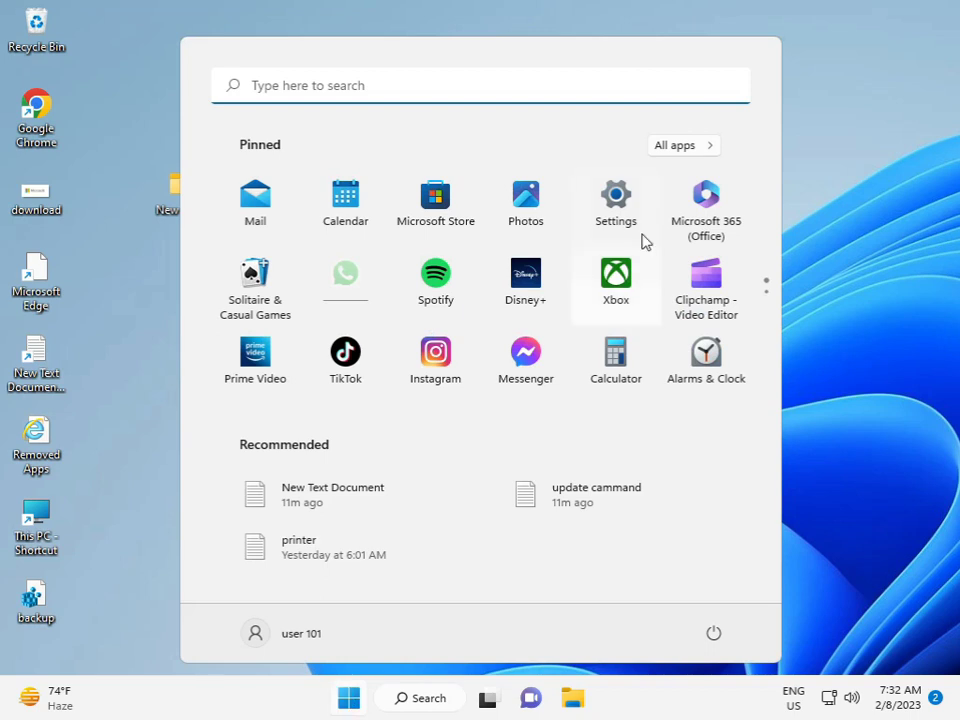
Open Apps & features in Windows Settings.
click(624, 209)
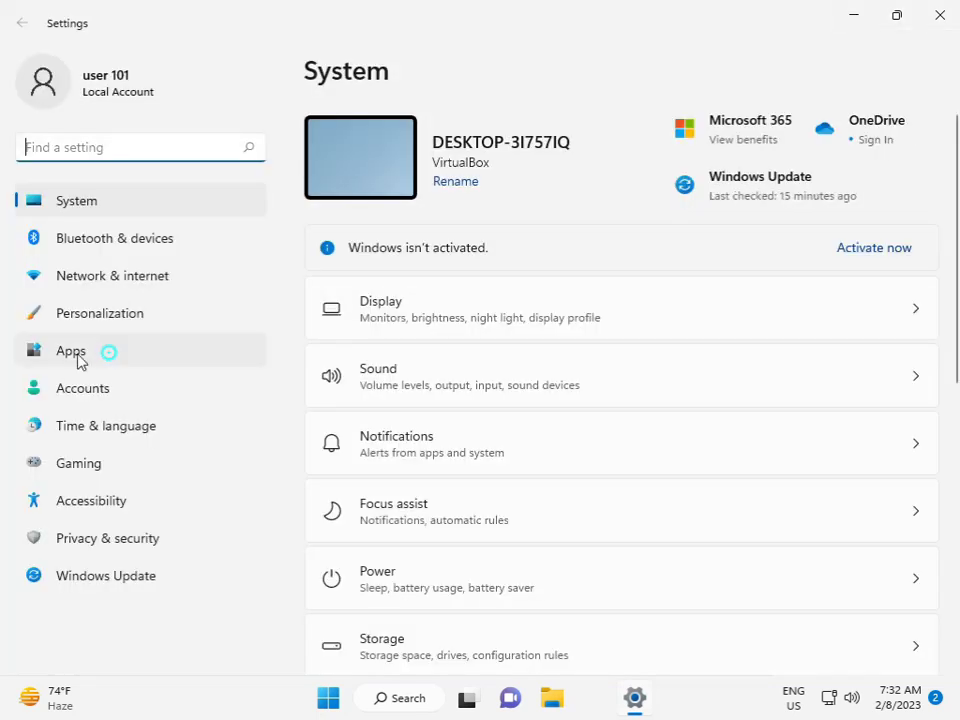
click(109, 354)
click(500, 153)
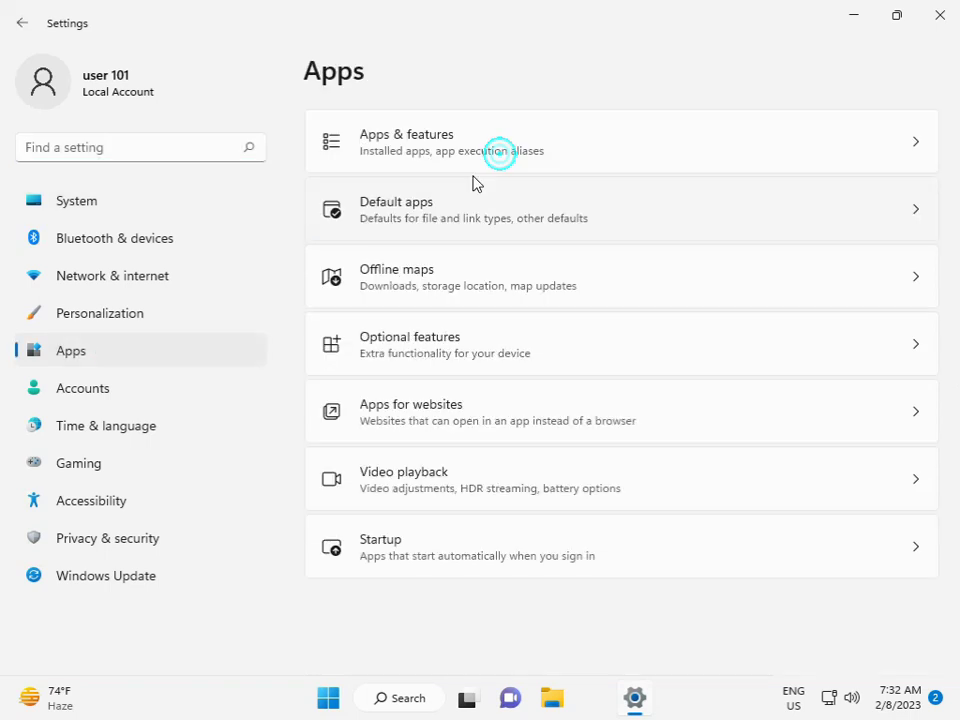
click(500, 155)
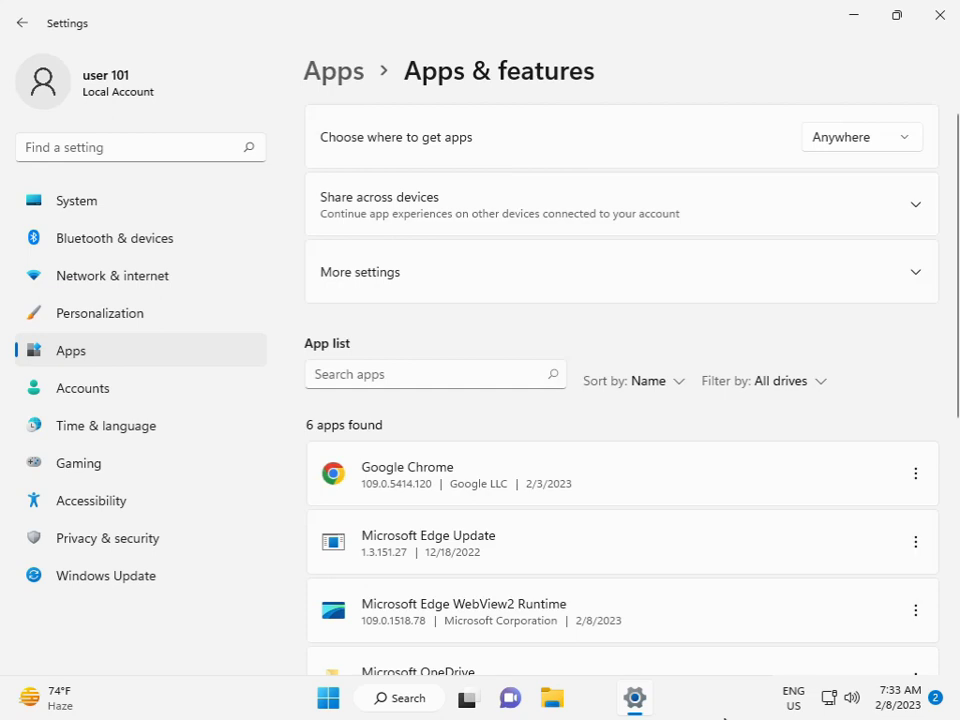
Choose Modify on Microsoft Visual C++ 2015-2022 Redistributable (x64) in the installed apps list.
scroll(658, 586, down, 5)
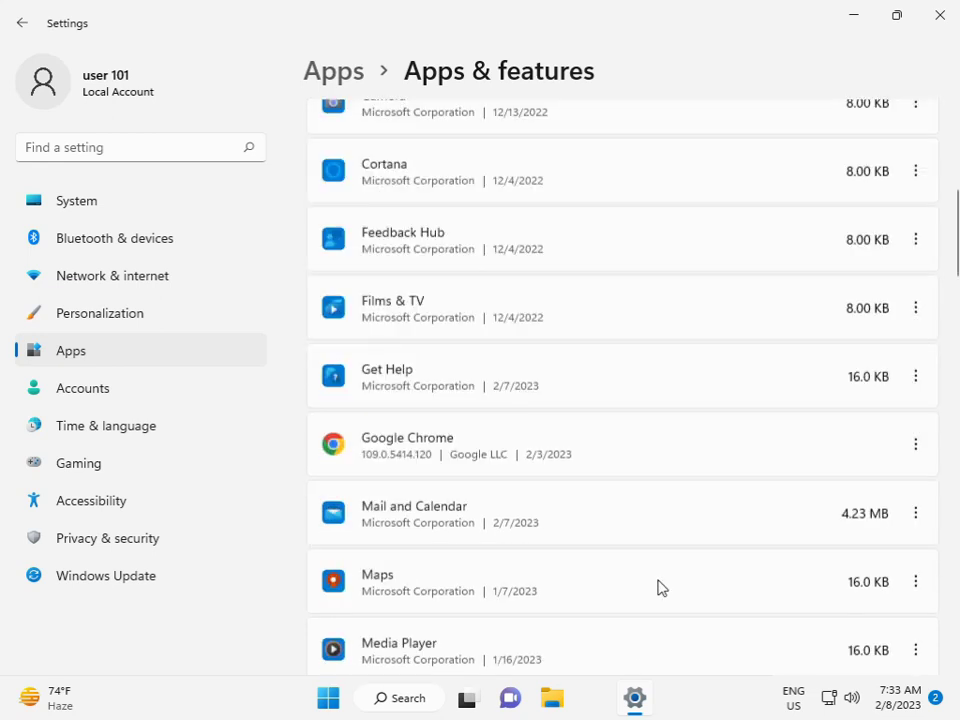
scroll(658, 586, down, 5)
scroll(656, 587, down, 1)
scroll(656, 587, down, 2)
scroll(654, 587, down, 1)
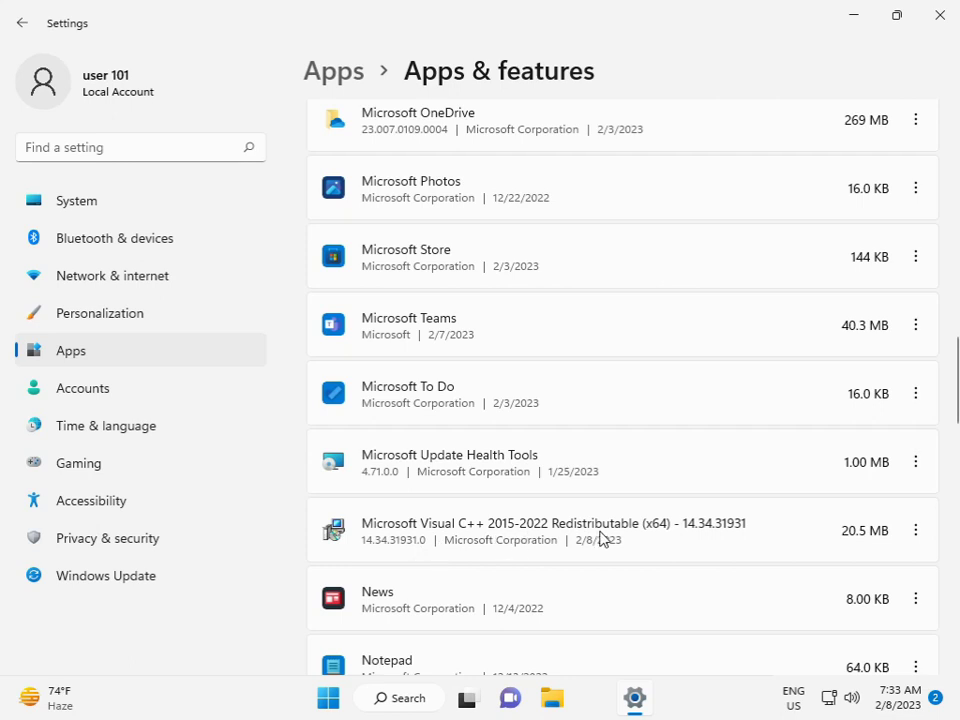
click(915, 532)
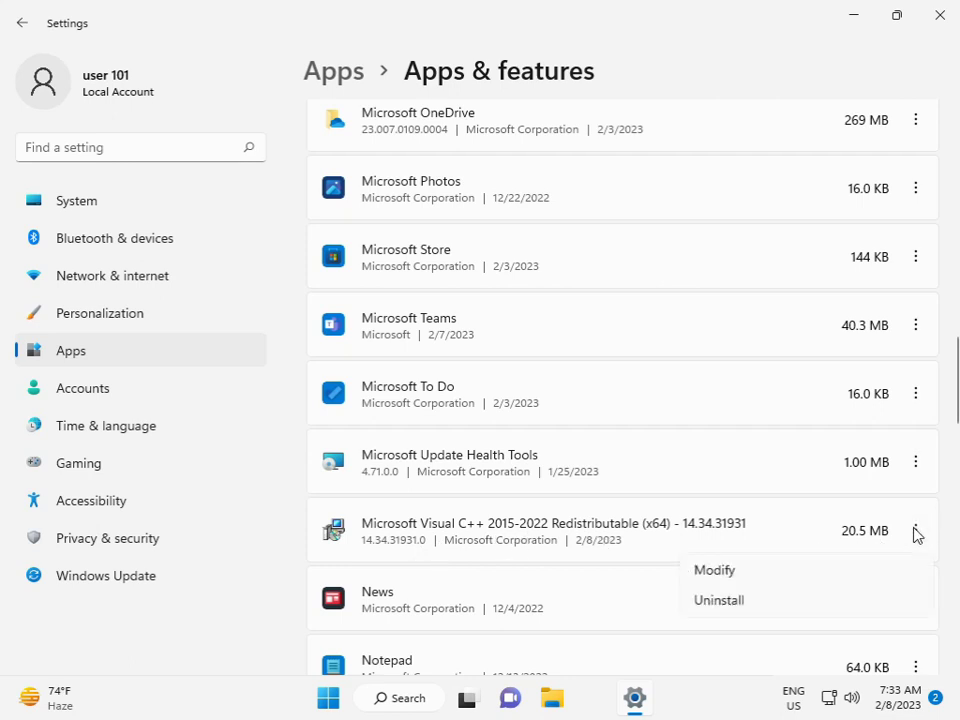
click(717, 578)
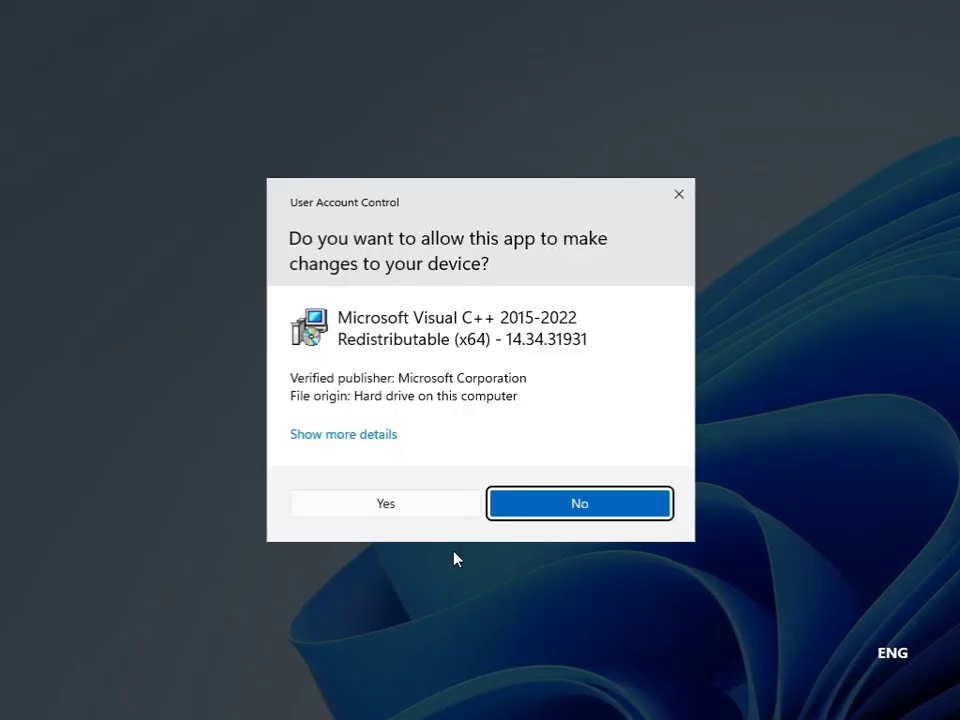
Approve UAC, repair the Visual C++ 2015-2022 x64 redistributable, and close setup after success.
click(420, 503)
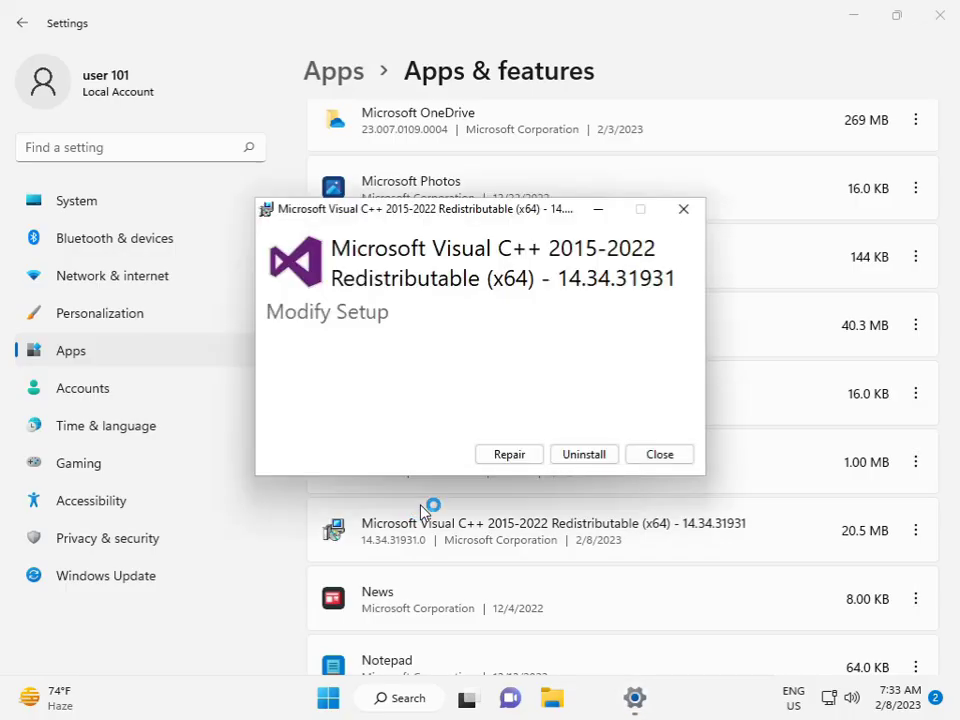
click(507, 456)
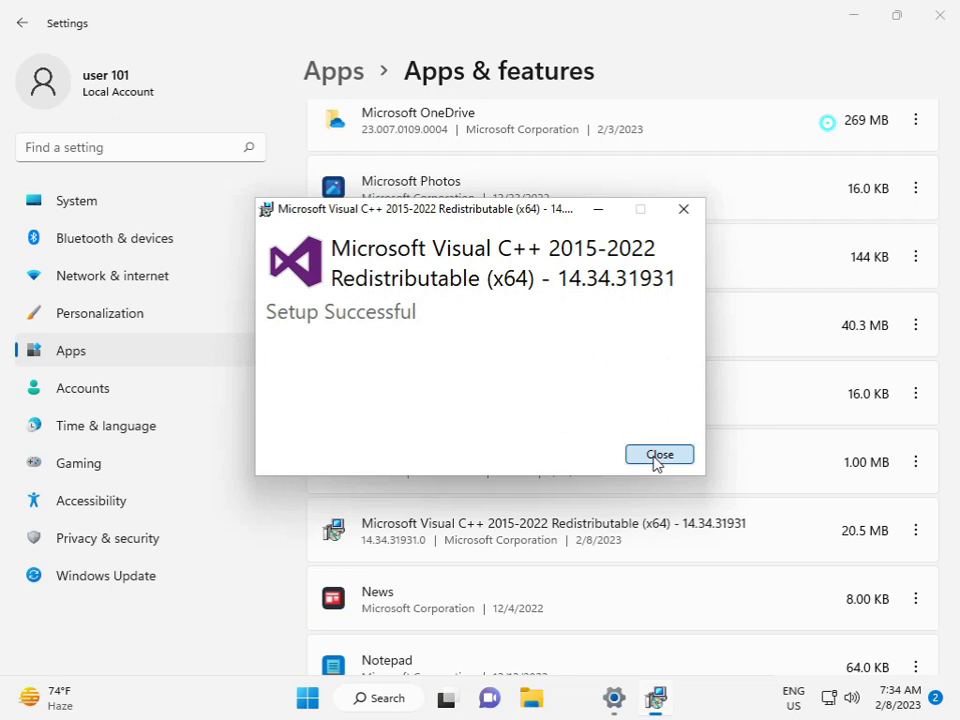
click(658, 455)
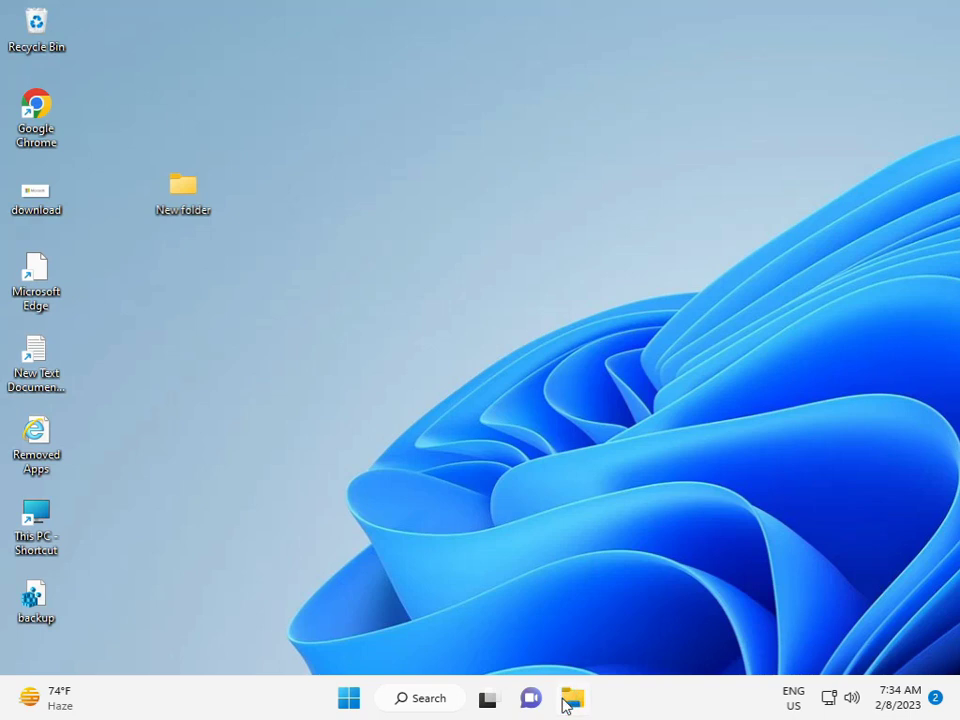
Open Computer Management through Manage on This PC in File Explorer.
click(565, 705)
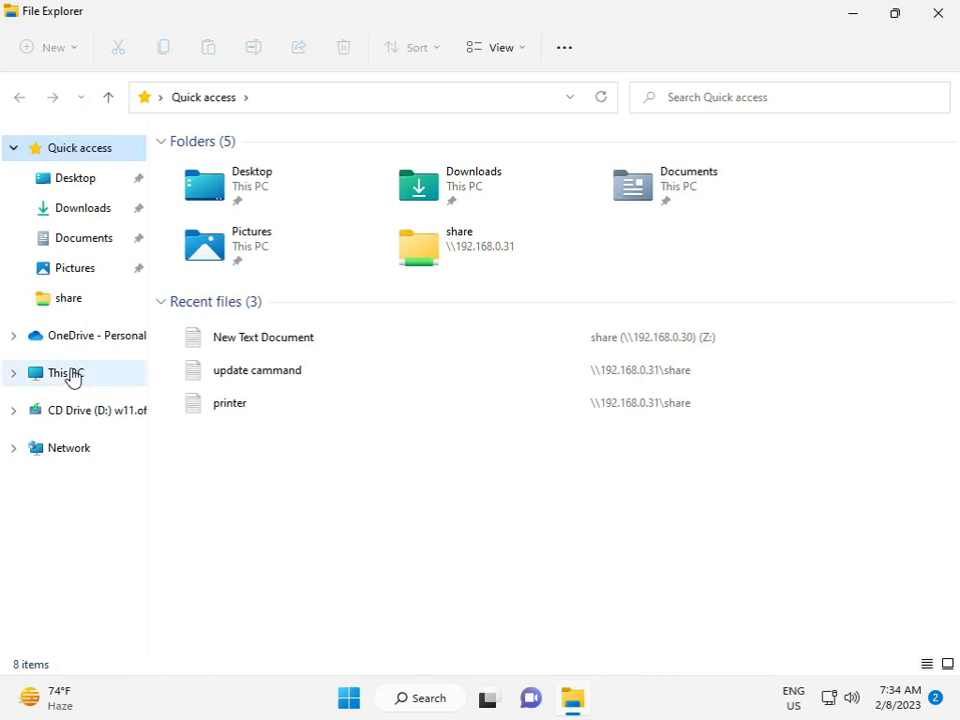
right_click(72, 377)
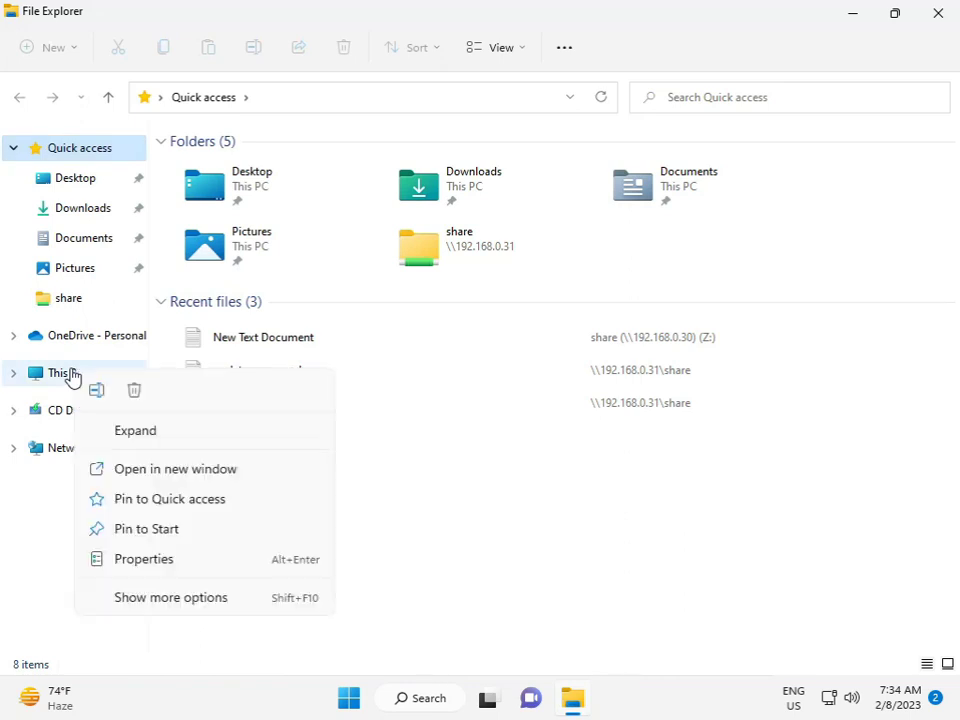
click(182, 594)
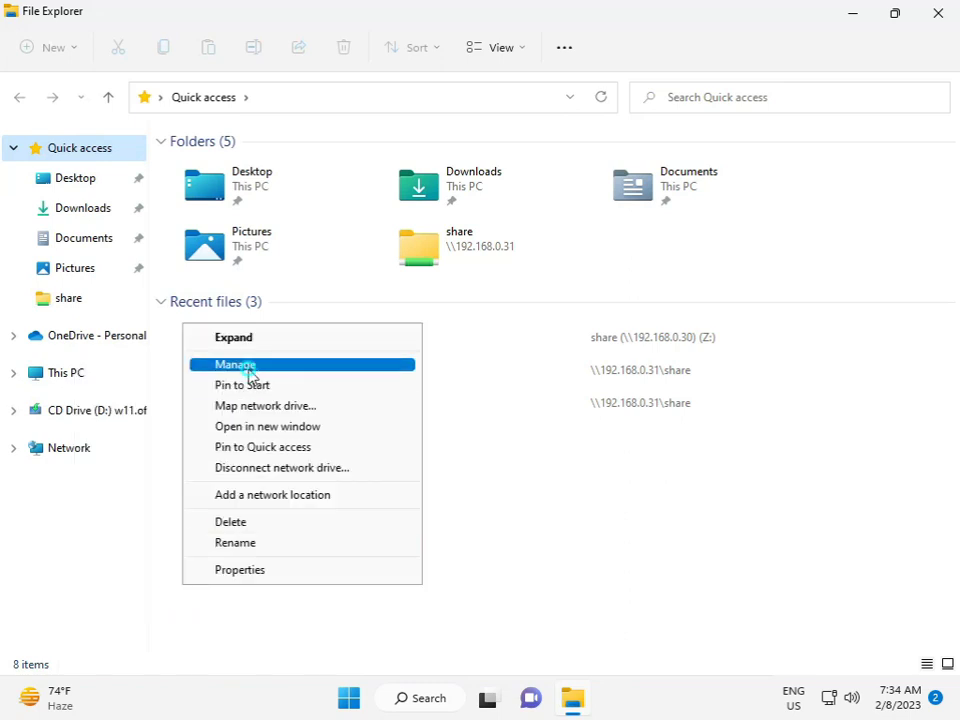
click(249, 367)
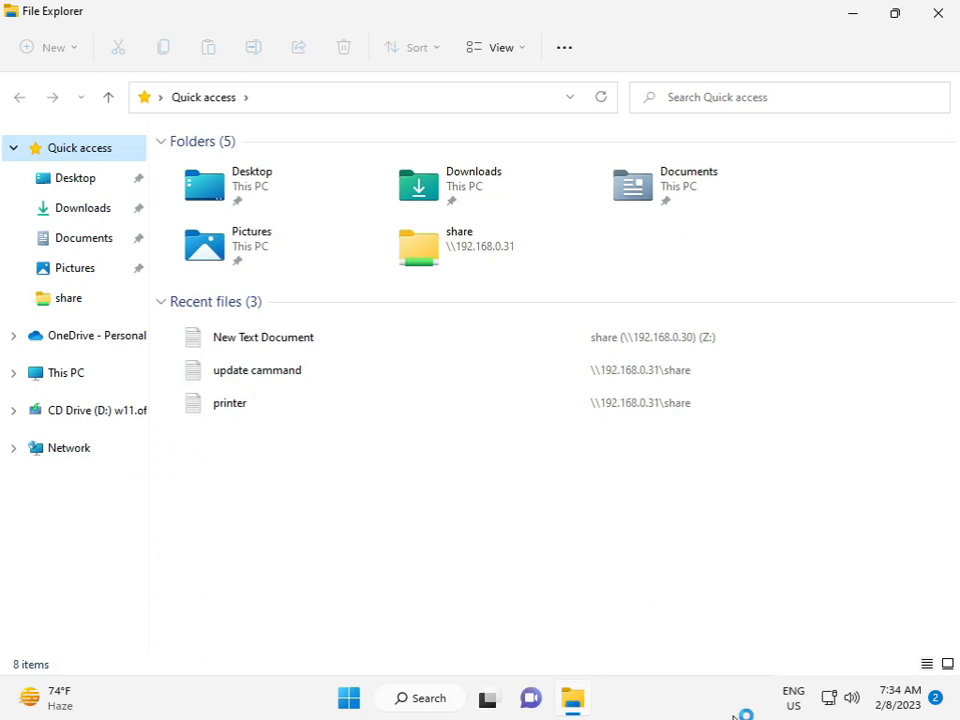
click(115, 220)
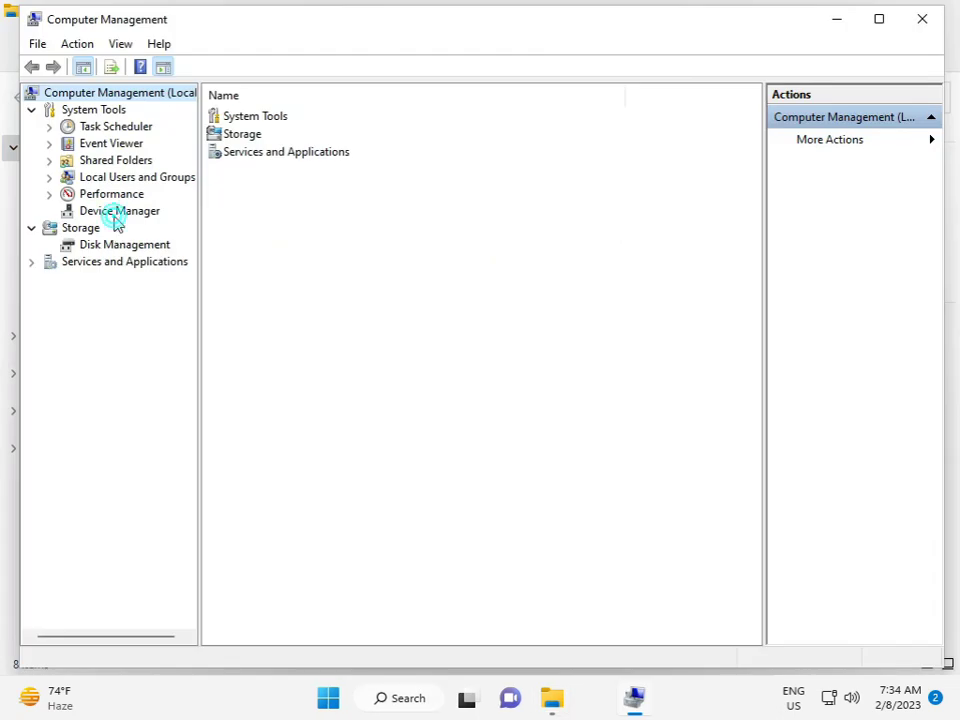
Search automatically for a newer Microsoft Basic Display Adapter driver, then close Computer Management.
click(115, 218)
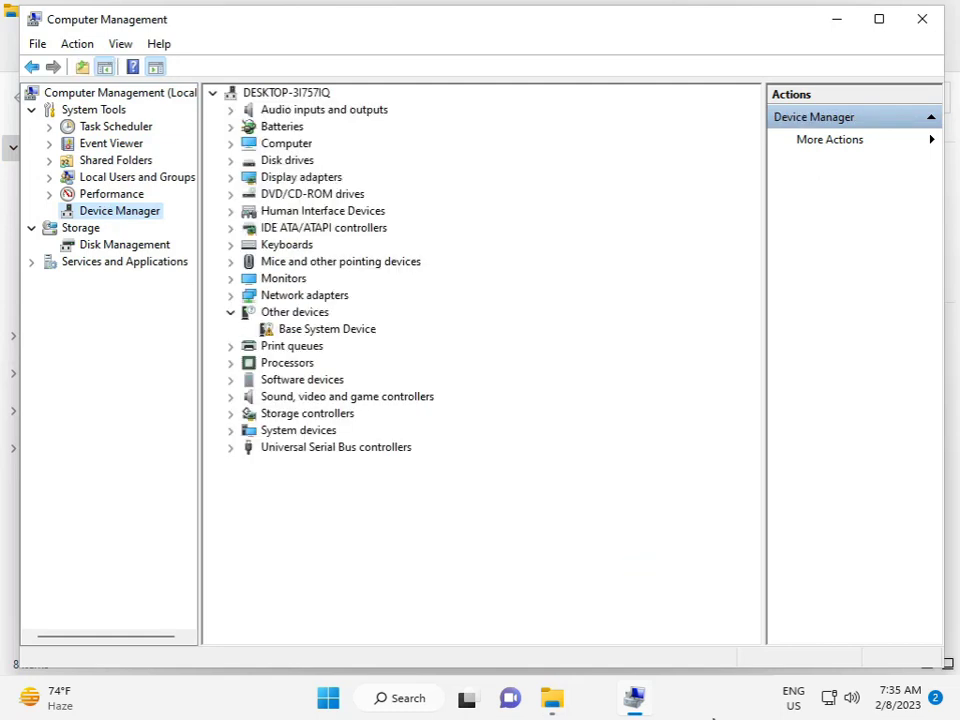
click(231, 177)
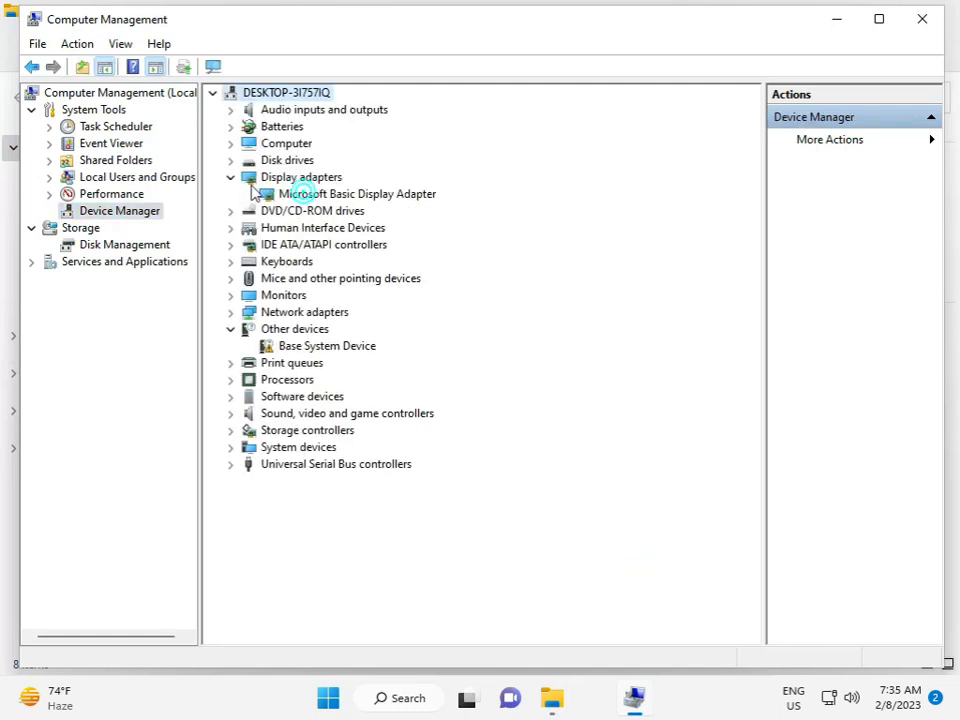
click(303, 194)
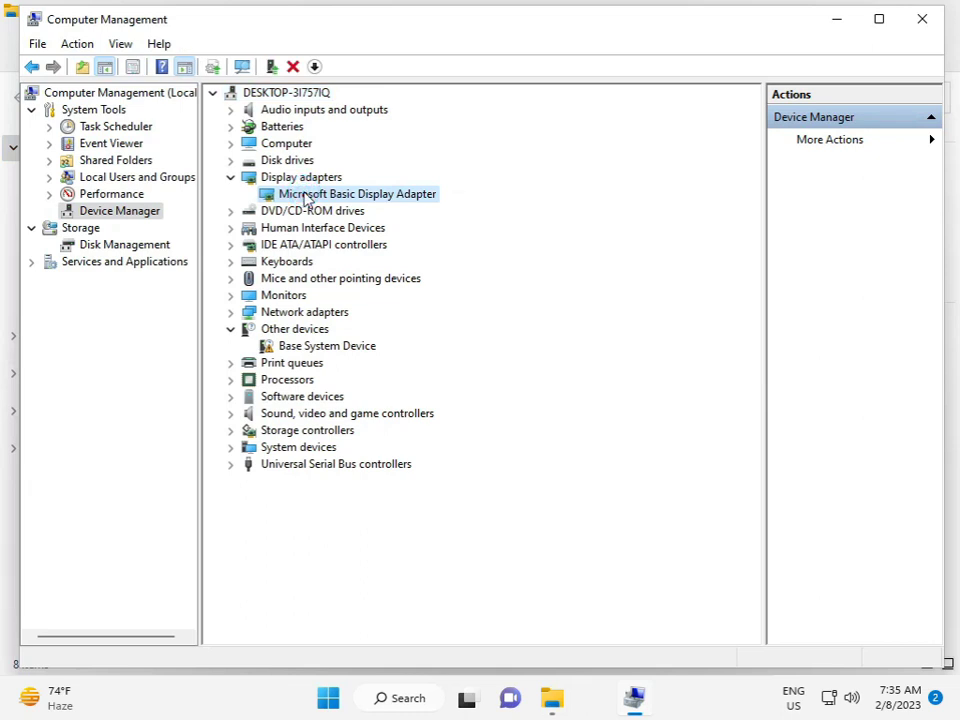
right_click(305, 196)
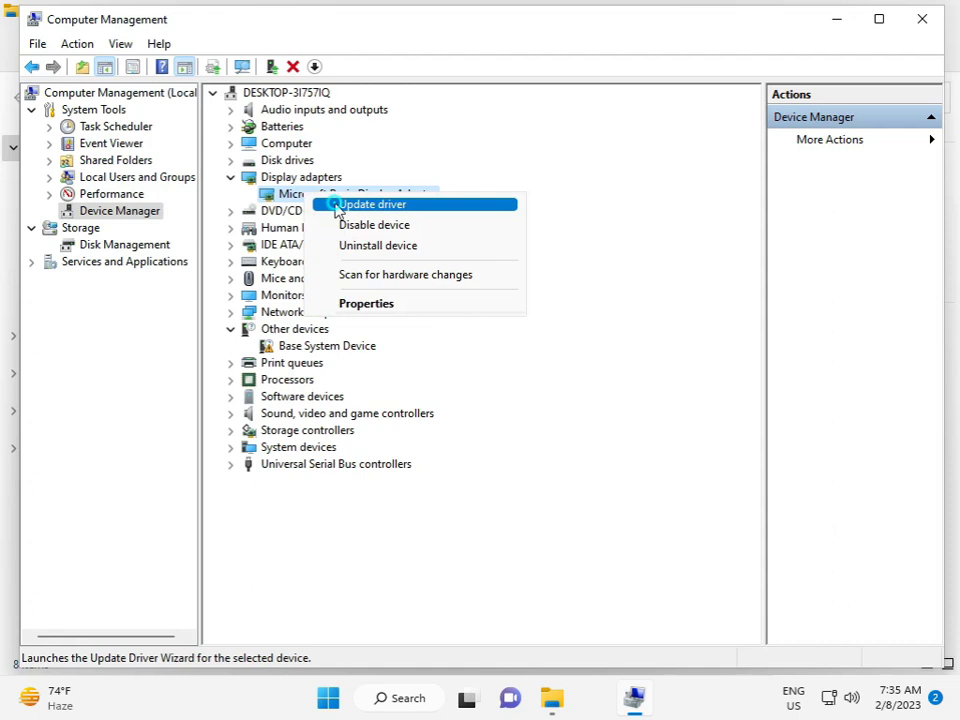
click(338, 205)
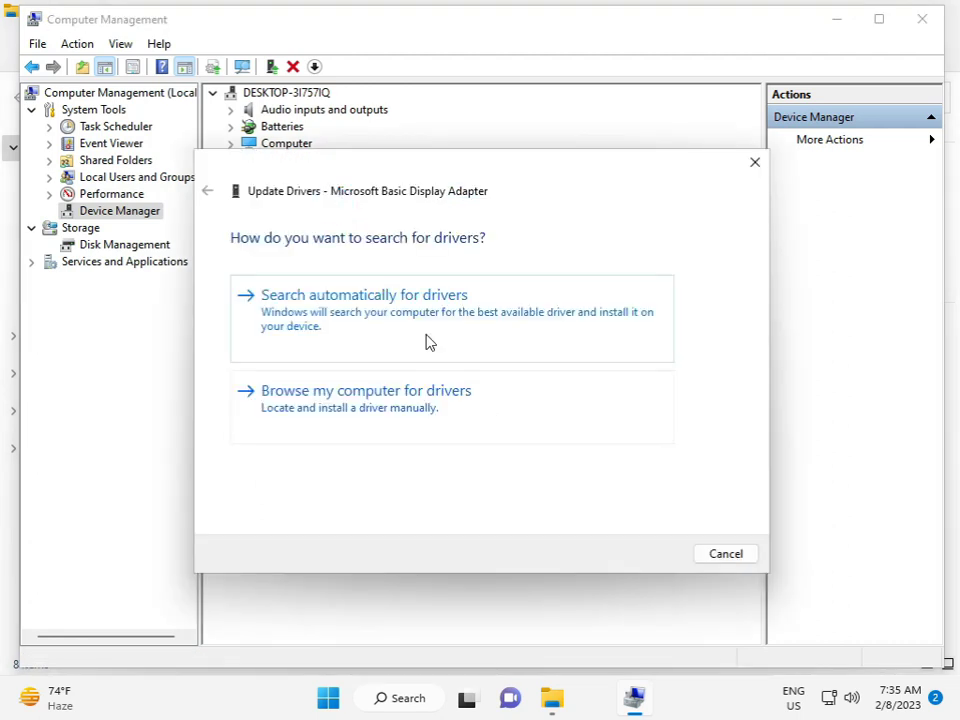
click(428, 332)
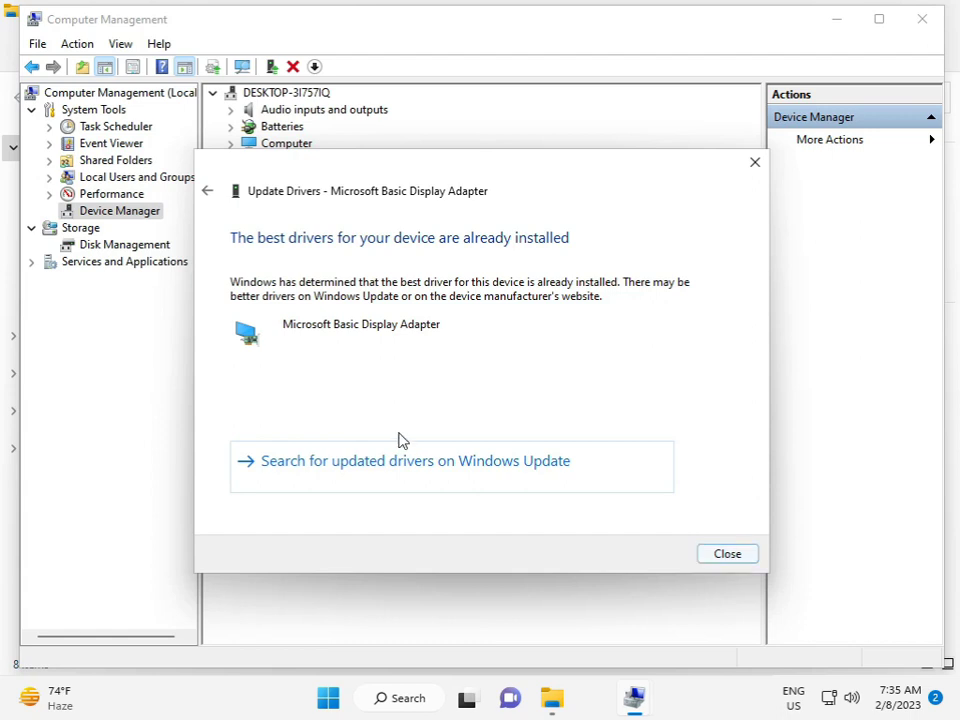
click(726, 558)
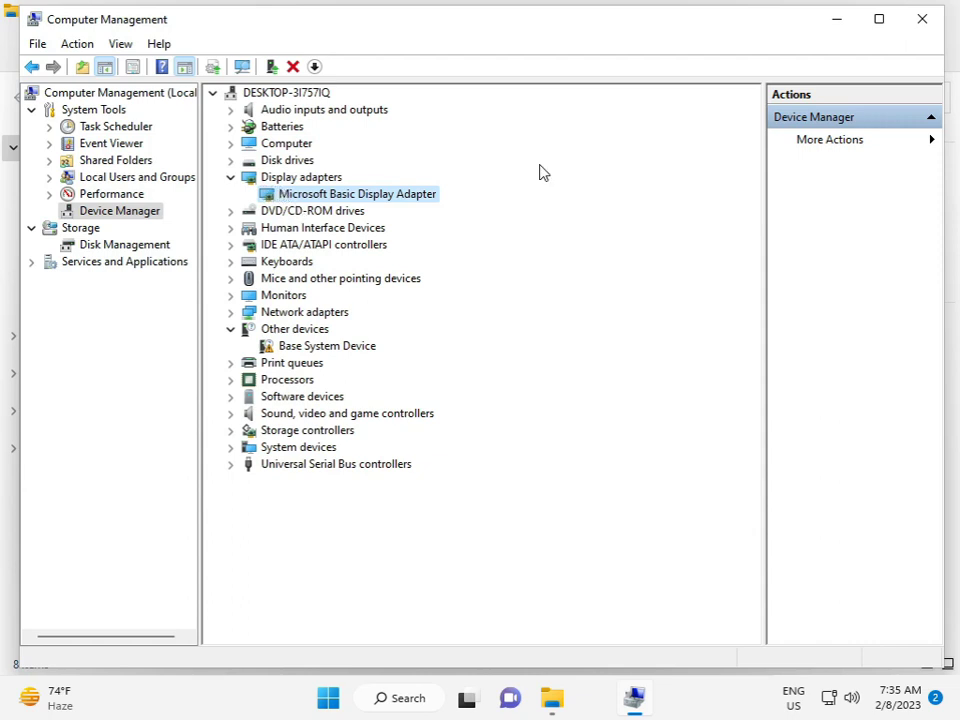
click(922, 18)
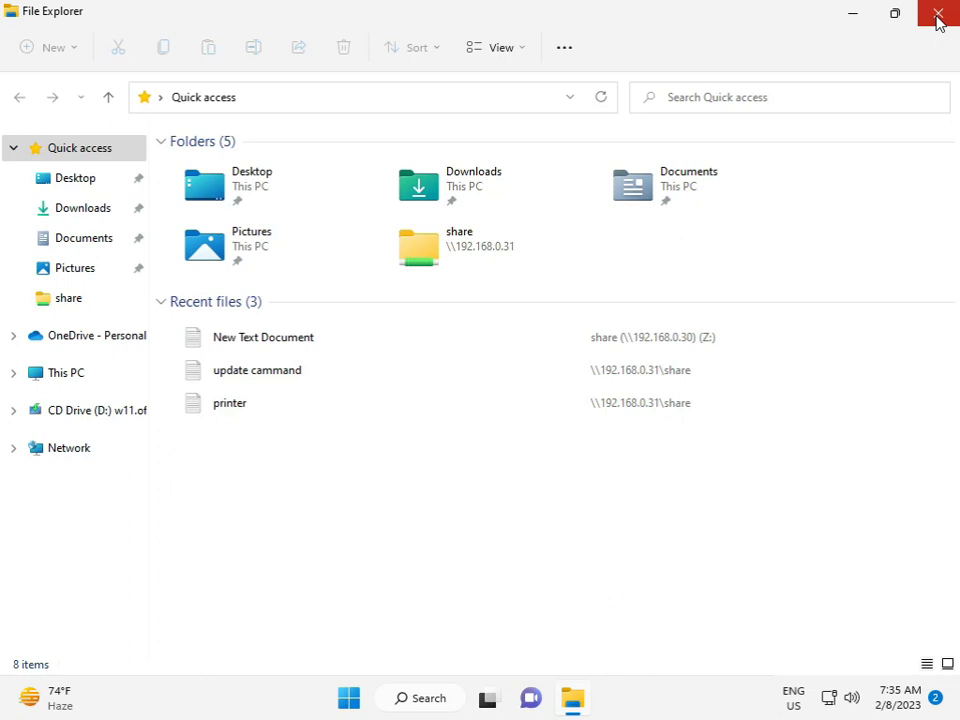
Close File Explorer and enter the System Restore command rstrui in the Win+R Run box.
click(938, 18)
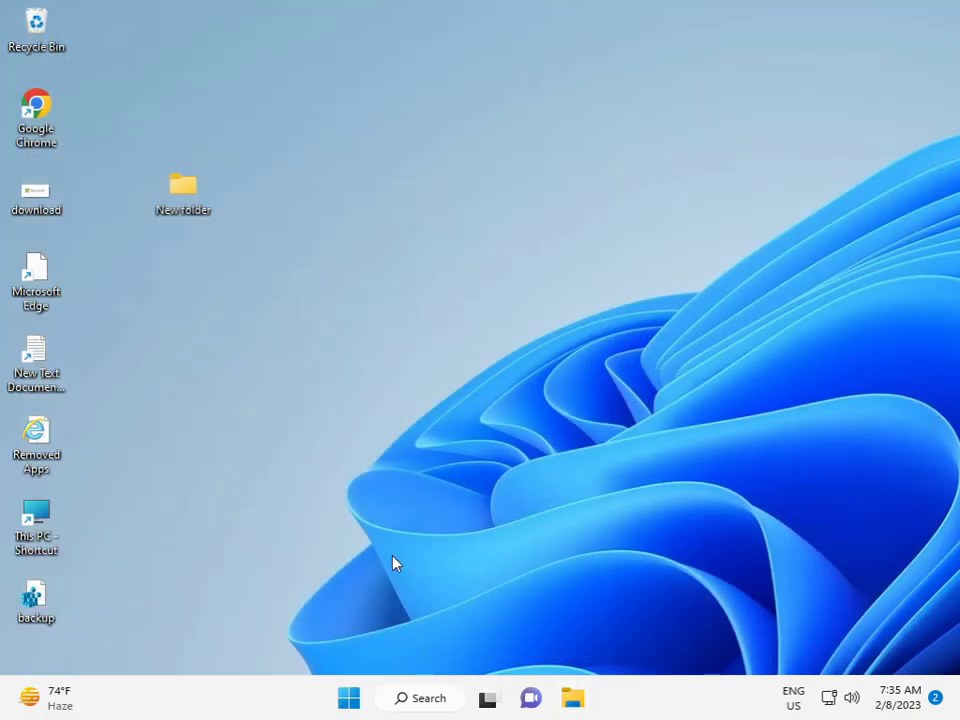
key(super+r)
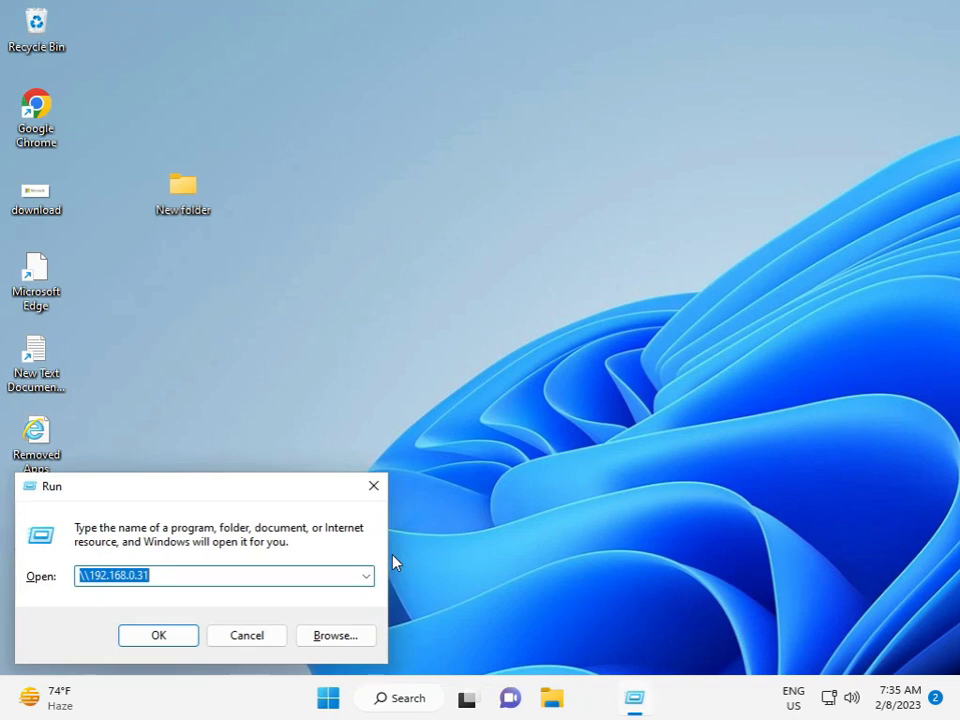
text(e)
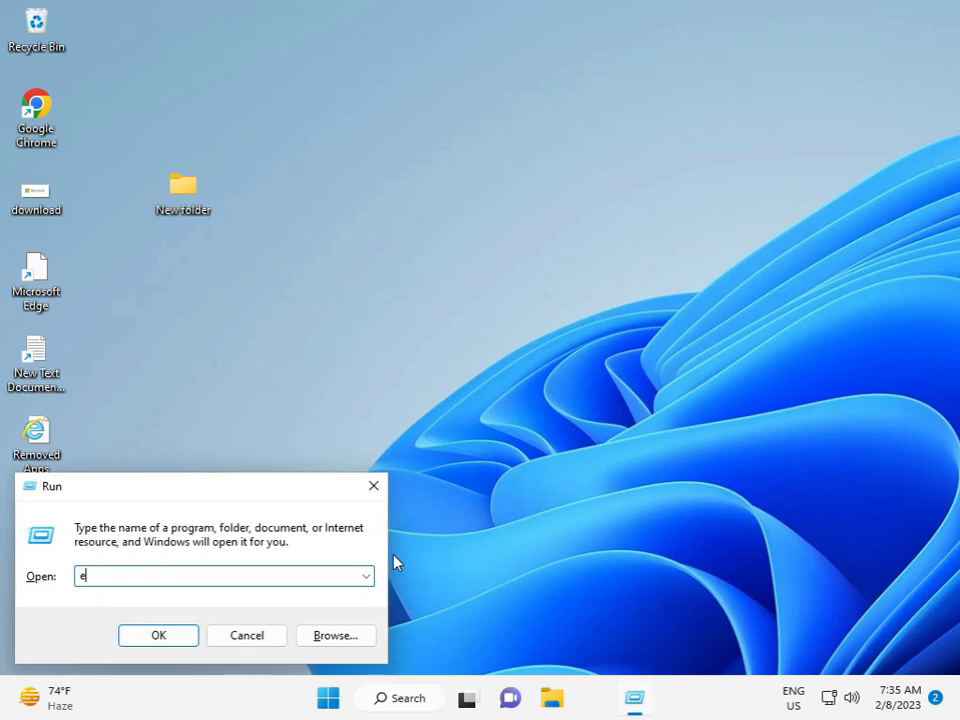
text(st)
text(ru)
text(i)
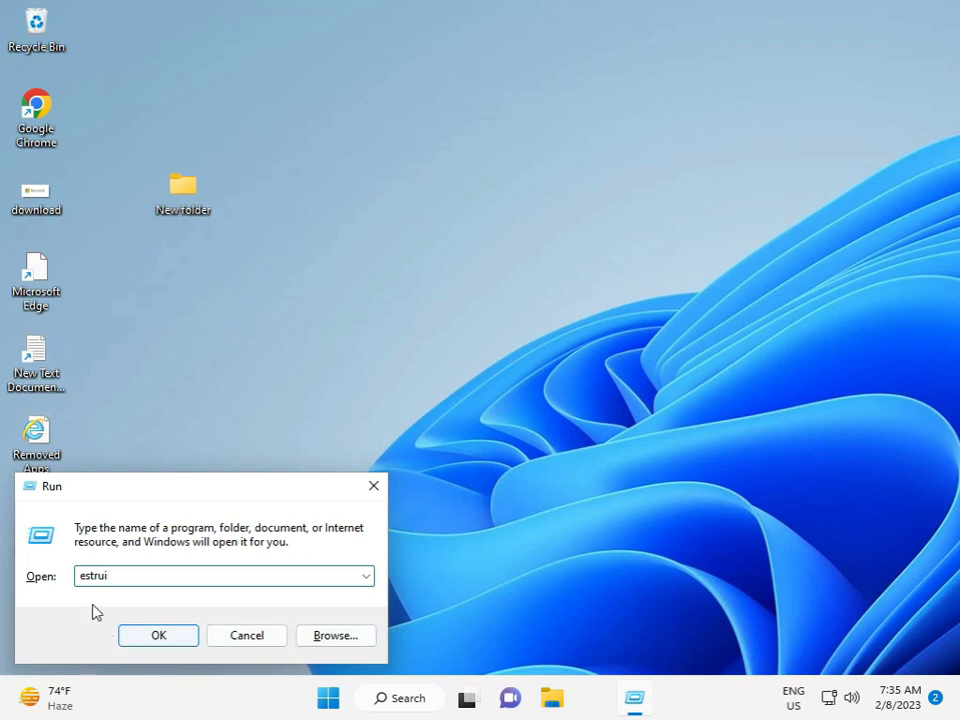
click(82, 578)
Launch rstrui from Run, find system protection turned off, and cancel System Restore.
text(r)
click(134, 639)
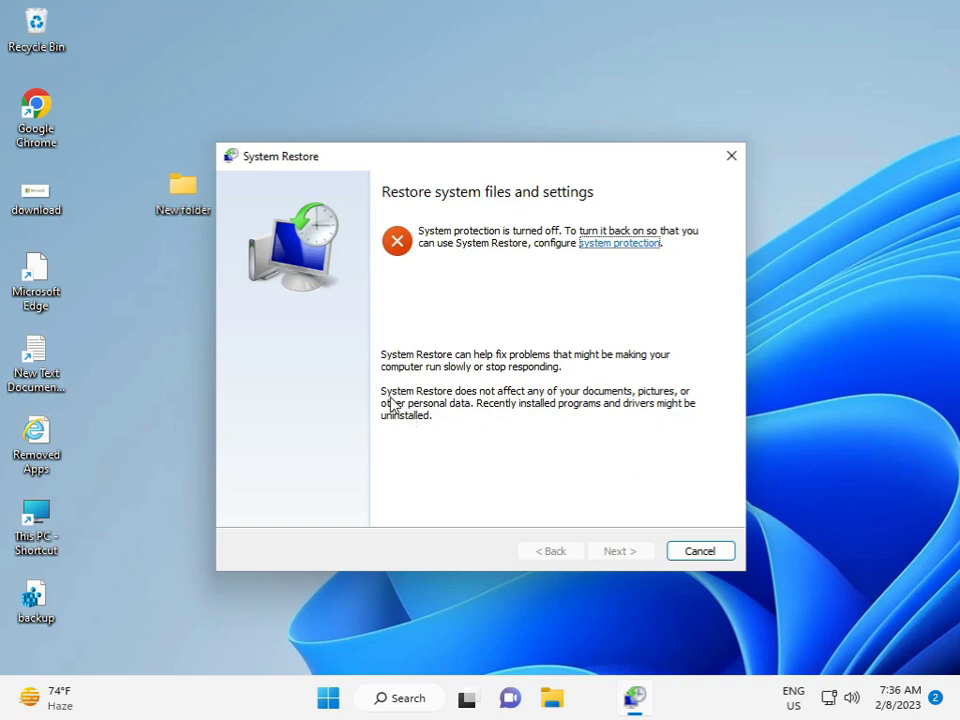
click(700, 551)
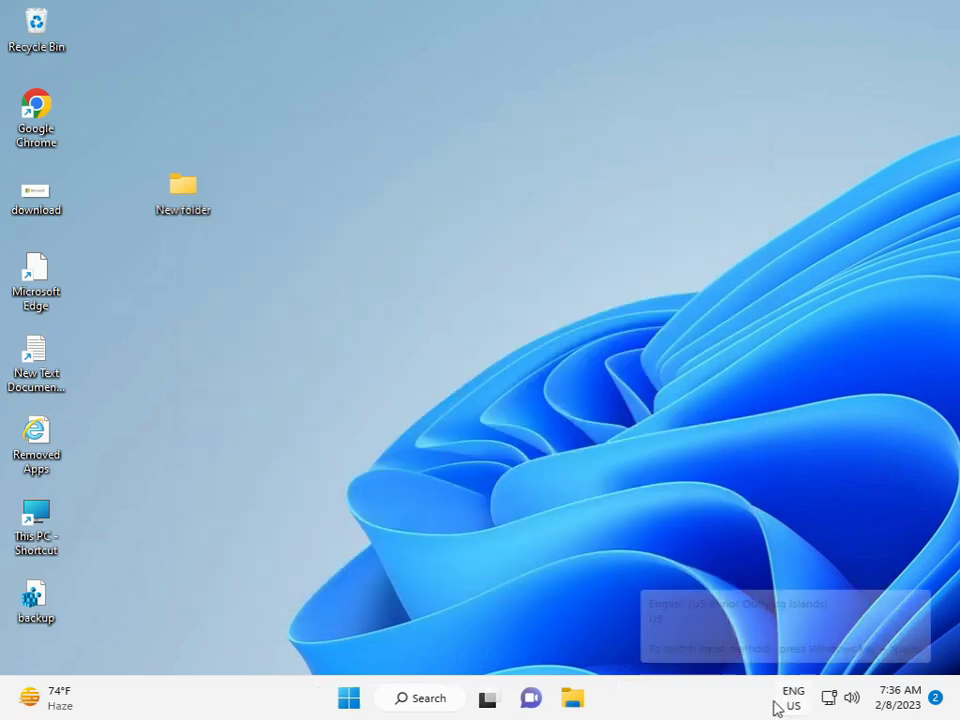